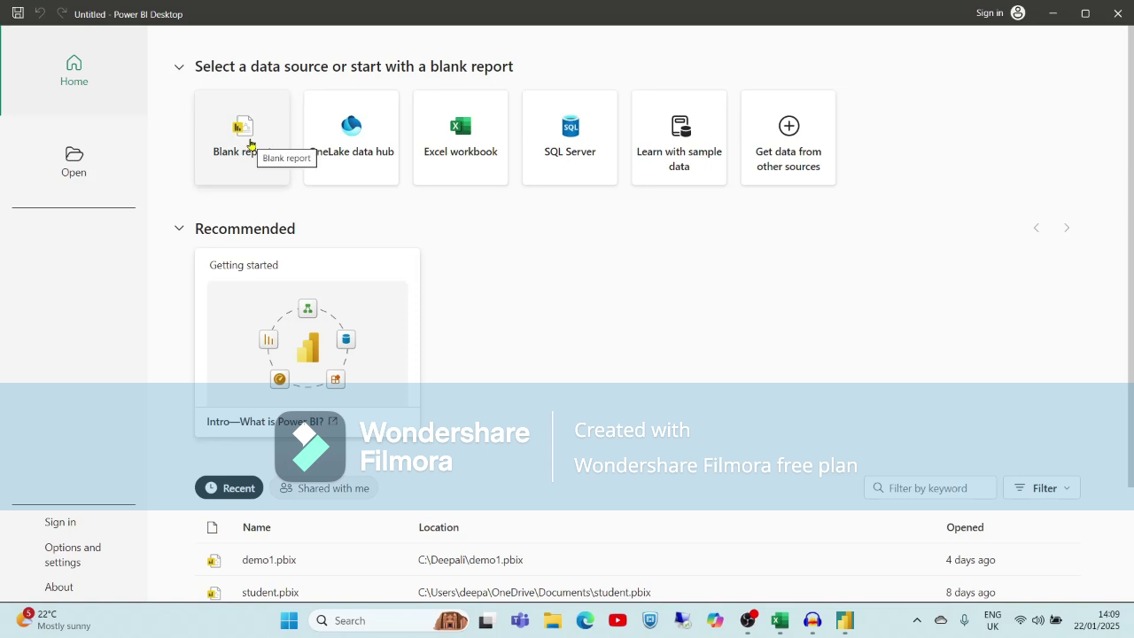
# - Create a blank report and switch to the Student.xlsx workbook in Excel
pyautogui.click(250, 145)
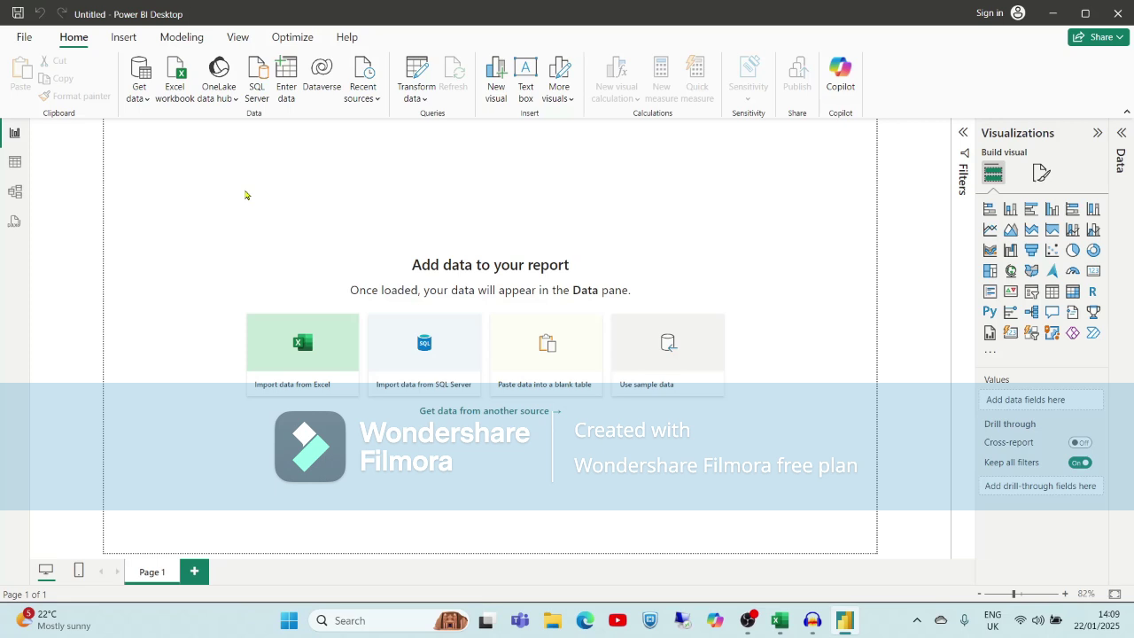
pyautogui.click(1054, 15)
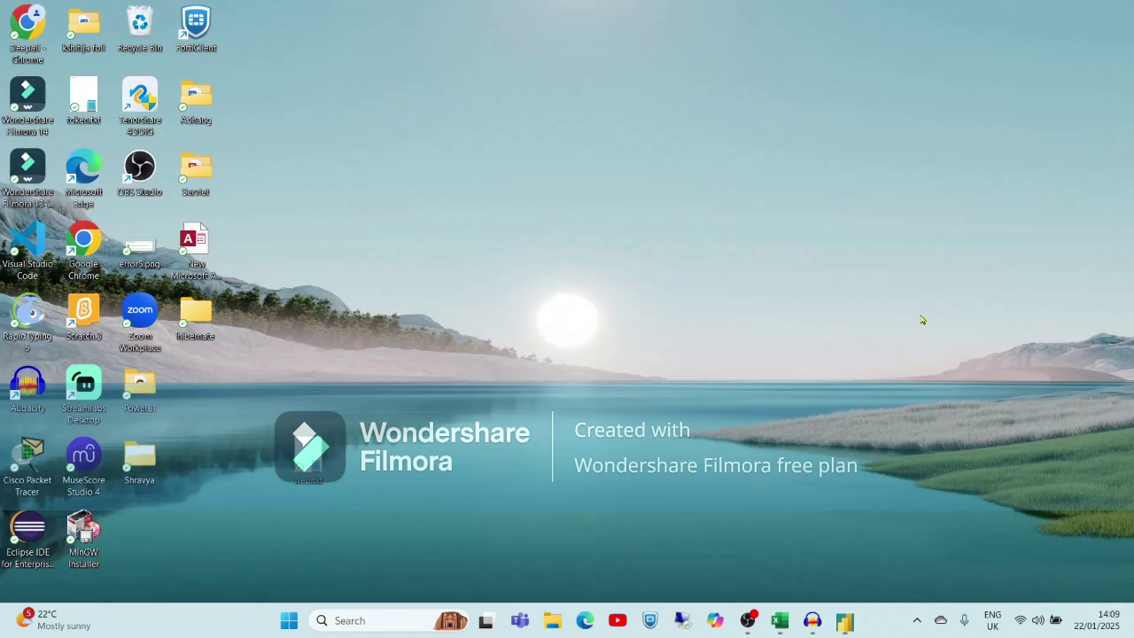
pyautogui.click(780, 620)
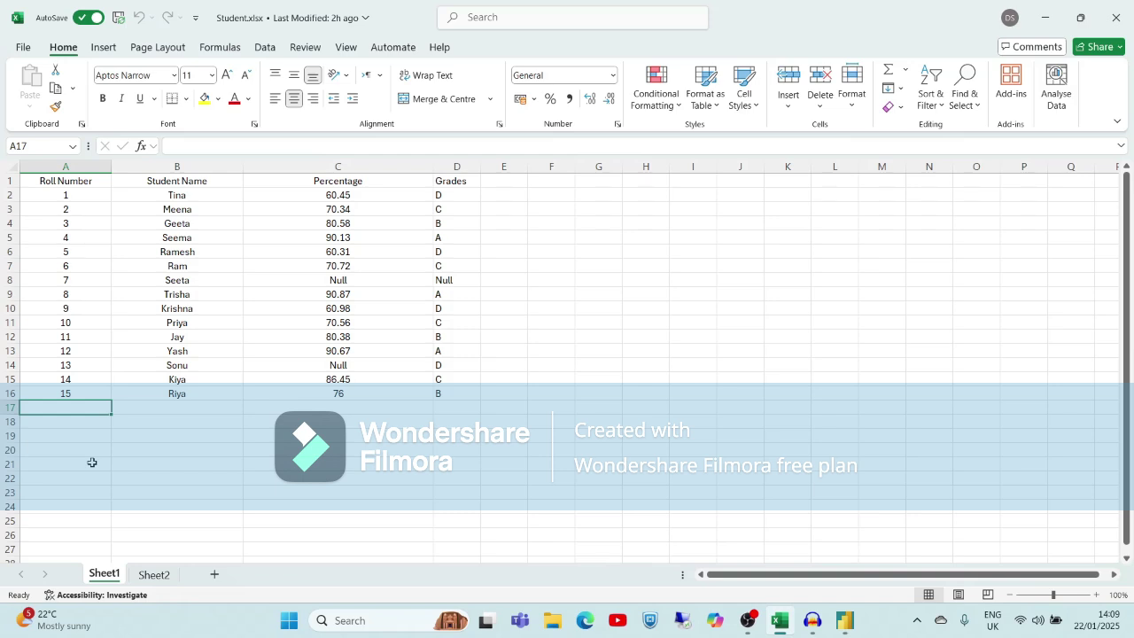
# - Examine the column headers and records of Sheet1 and Sheet2 in the workbook, and return to Power BI Desktop
pyautogui.click(98, 192)
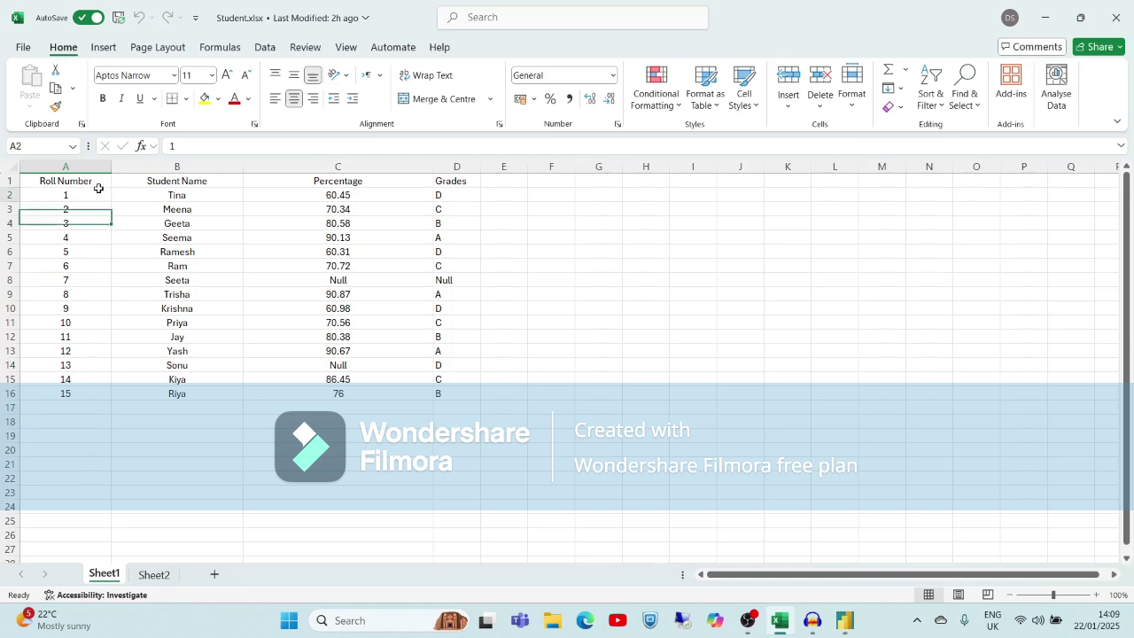
pyautogui.click(93, 183)
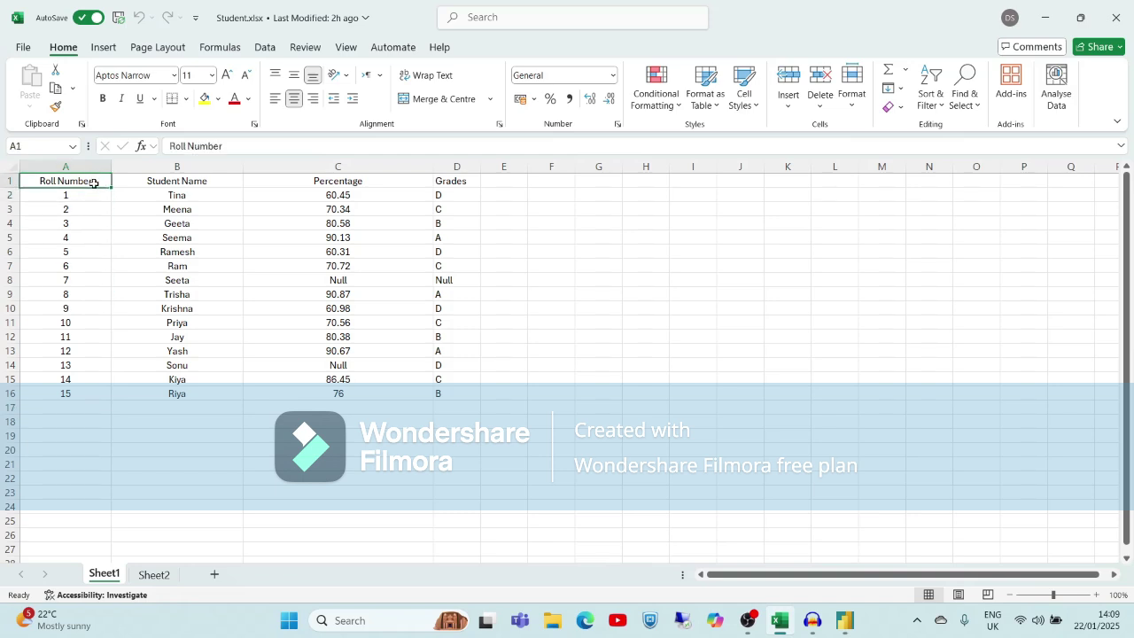
pyautogui.click(220, 178)
pyautogui.click(369, 181)
pyautogui.click(482, 180)
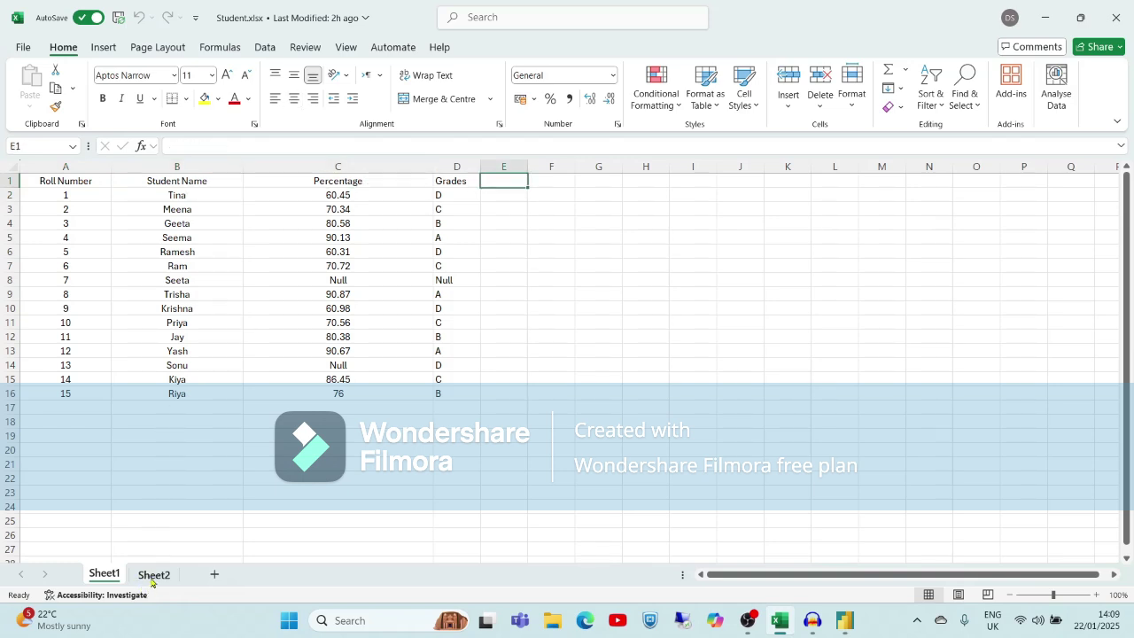
pyautogui.click(152, 576)
pyautogui.moveTo(1128, 328); pyautogui.dragTo(1131, 203)
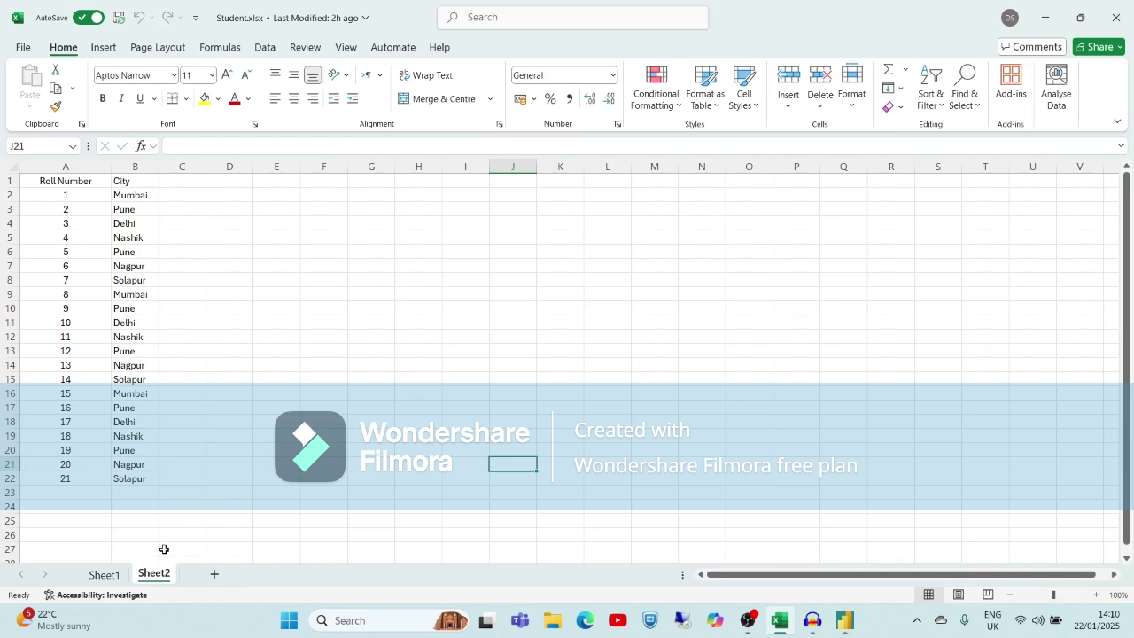
pyautogui.click(110, 576)
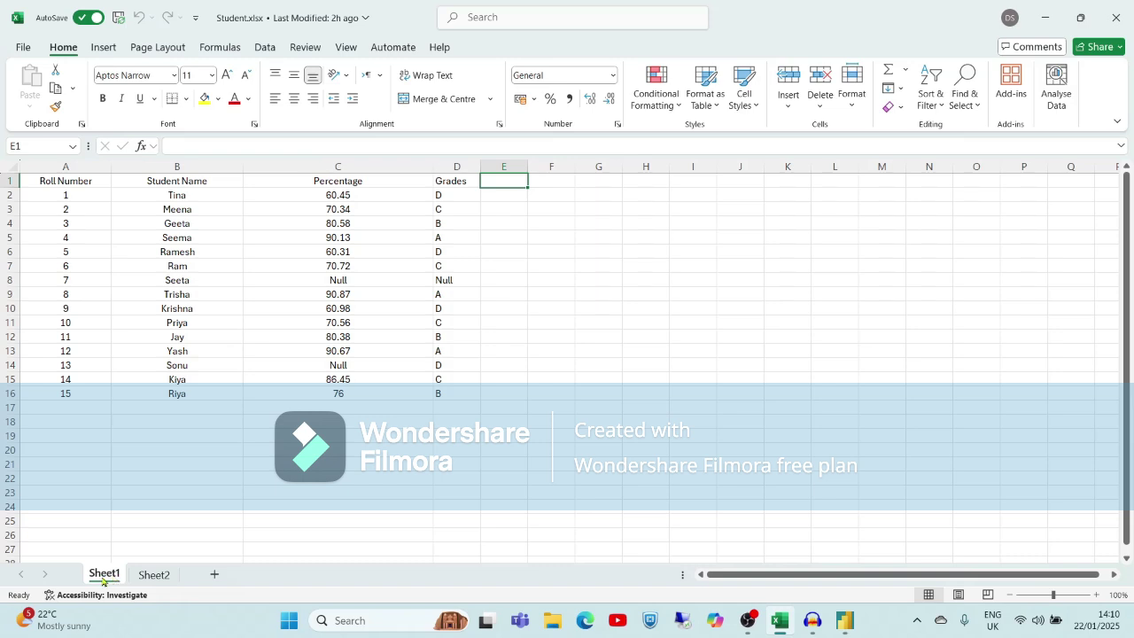
pyautogui.click(155, 576)
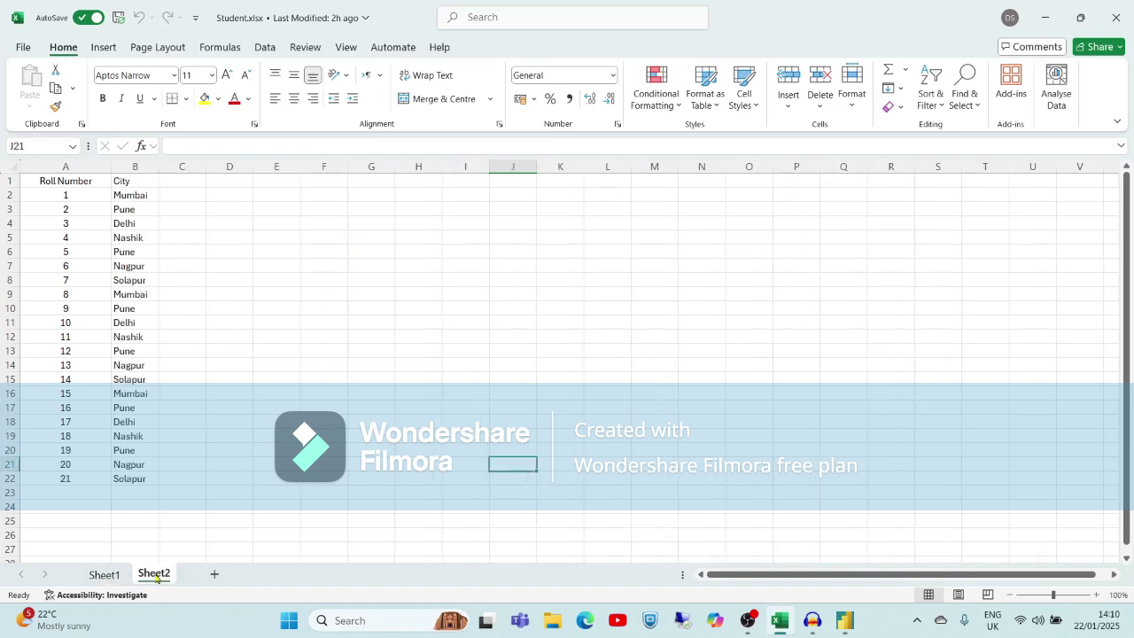
pyautogui.click(846, 620)
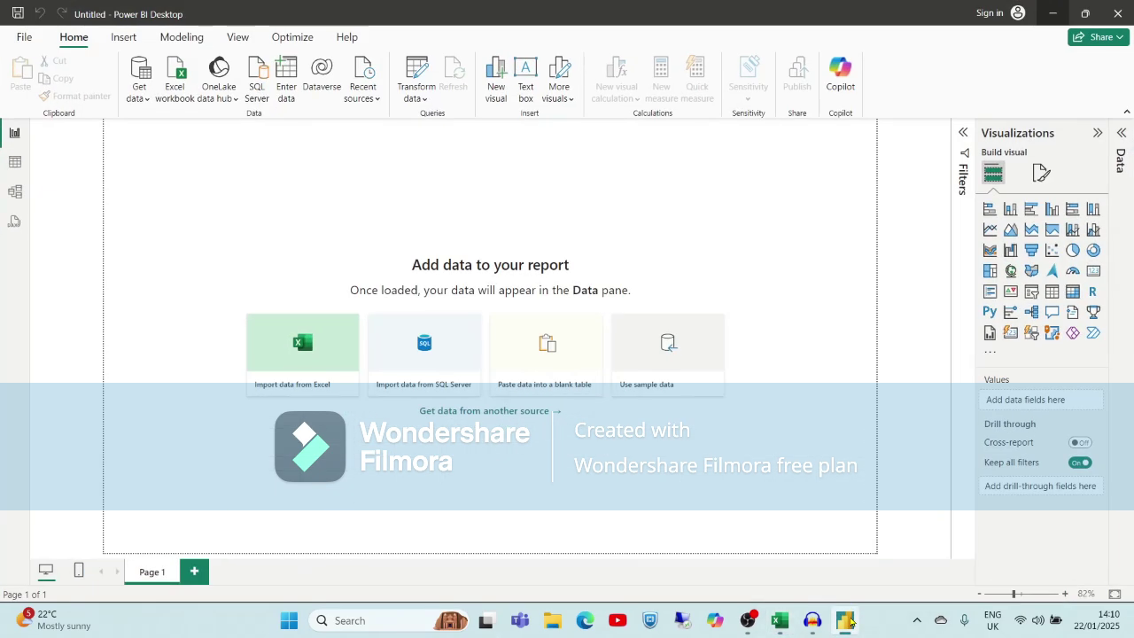
pyautogui.click(143, 99)
pyautogui.click(184, 146)
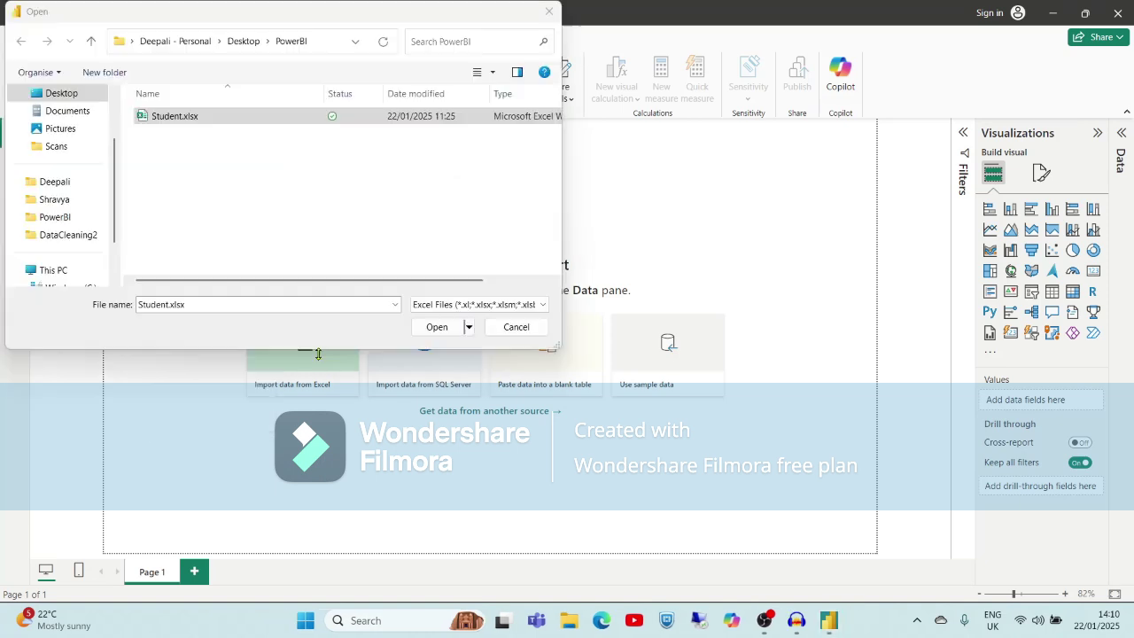
pyautogui.click(549, 12)
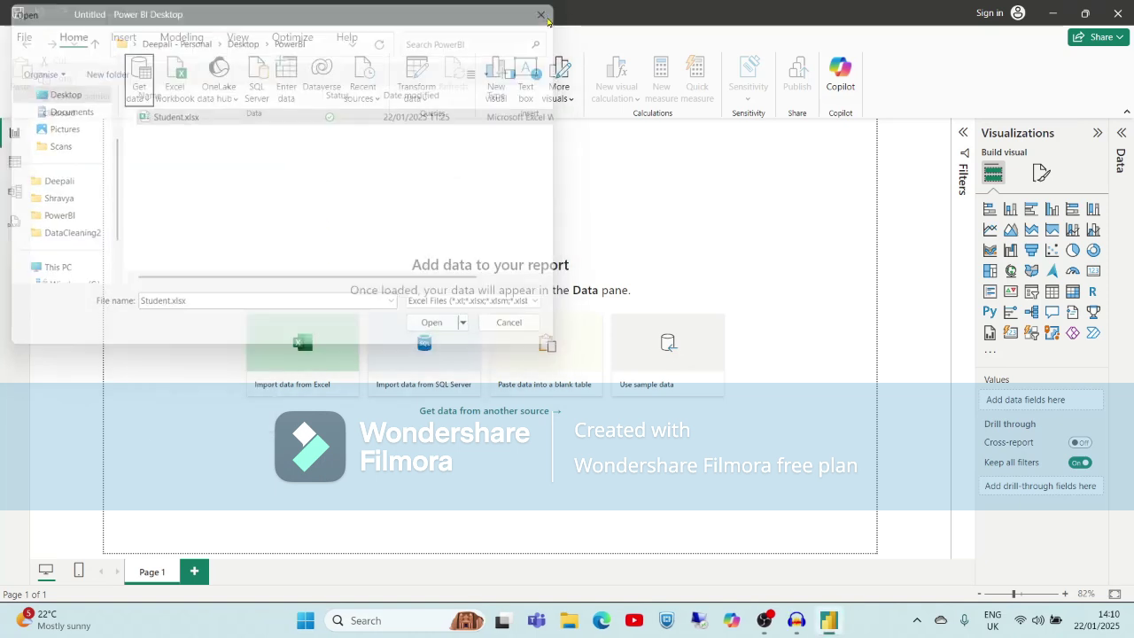
# - Import Sheet1 and Sheet2 from the Student.xlsx Excel workbook and load them into the report
pyautogui.click(139, 96)
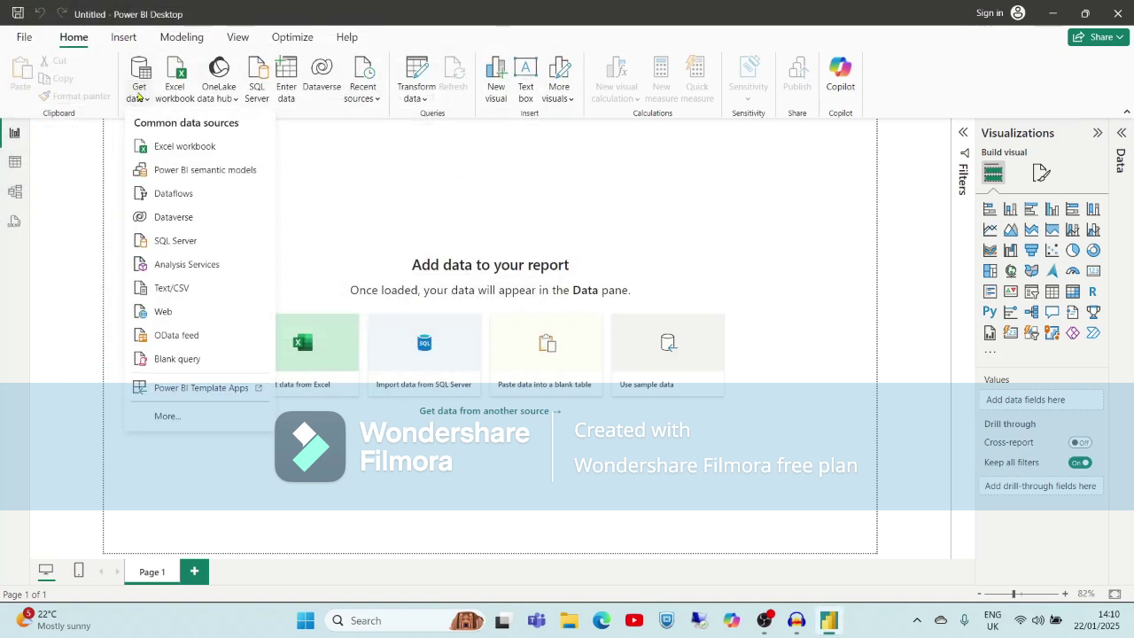
pyautogui.click(222, 147)
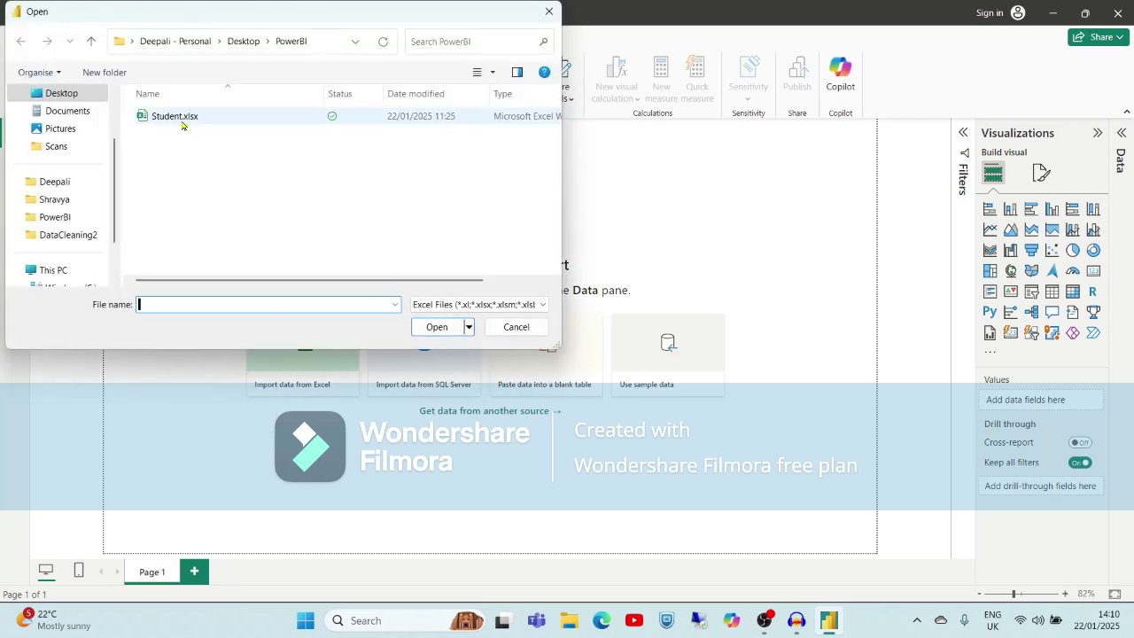
pyautogui.doubleClick(182, 122)
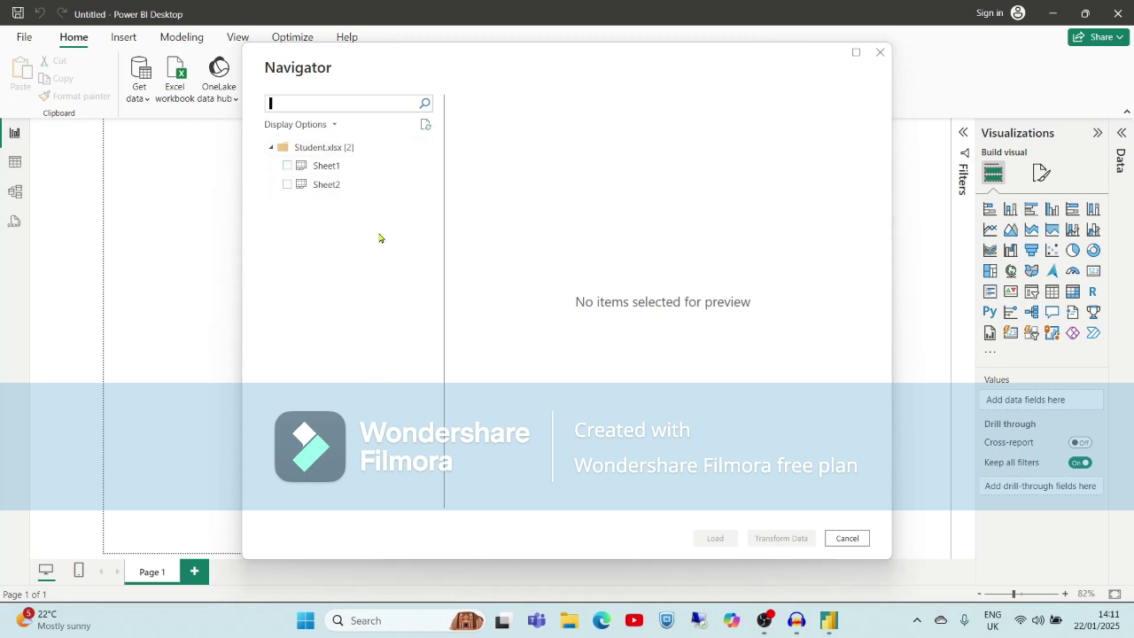
pyautogui.click(287, 168)
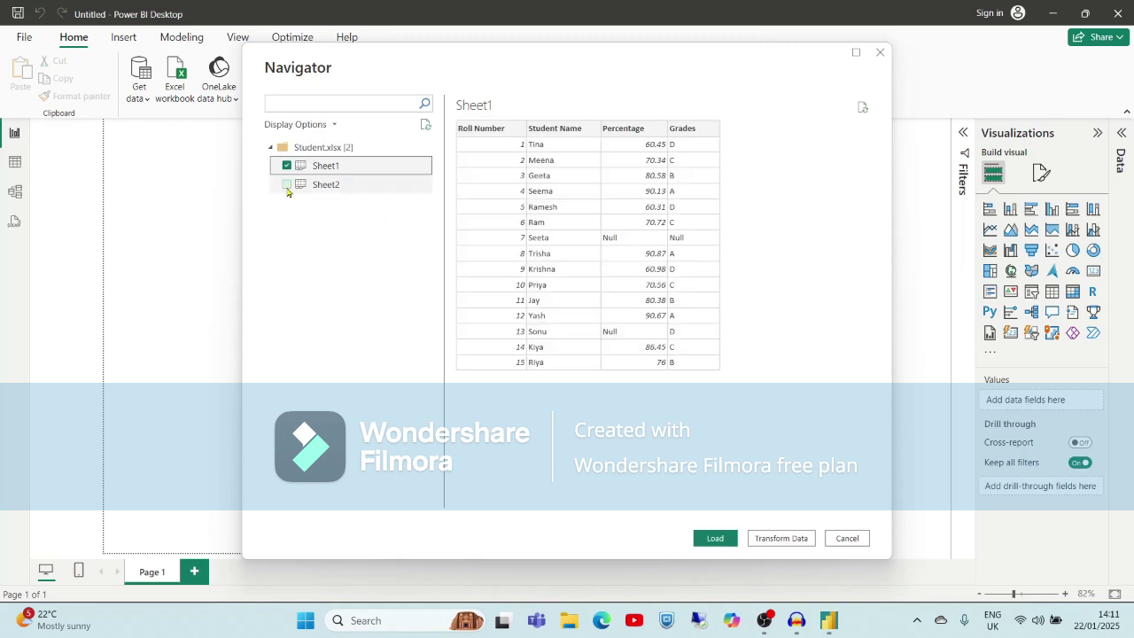
pyautogui.click(286, 185)
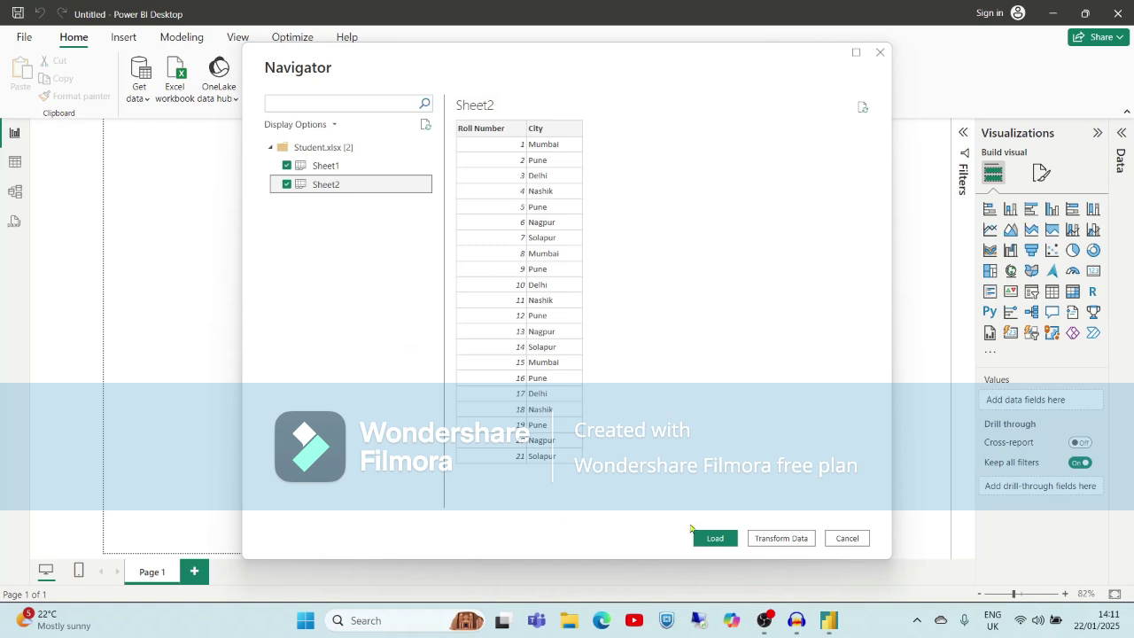
pyautogui.click(715, 541)
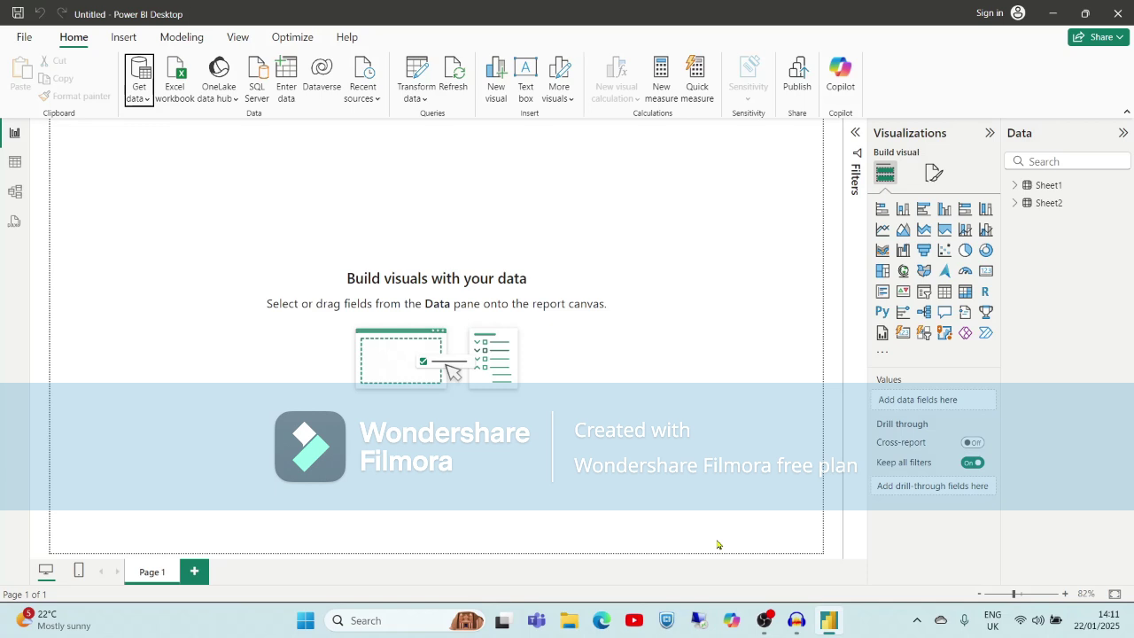
# - View the loaded records of Sheet1 and Sheet2 in the Table view
pyautogui.click(1045, 188)
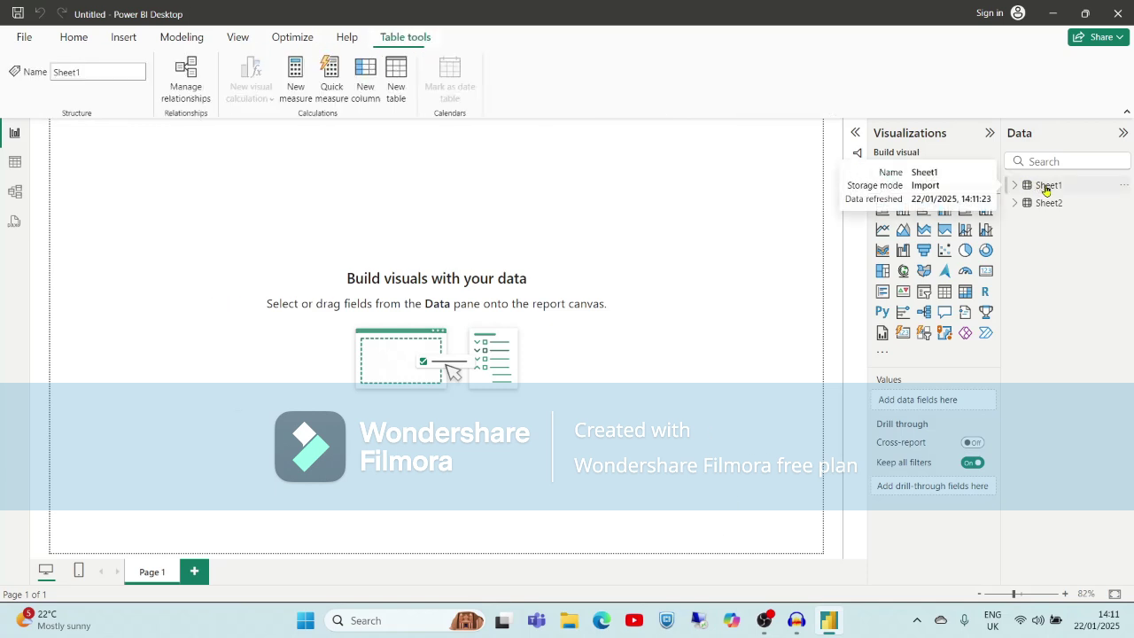
pyautogui.click(16, 163)
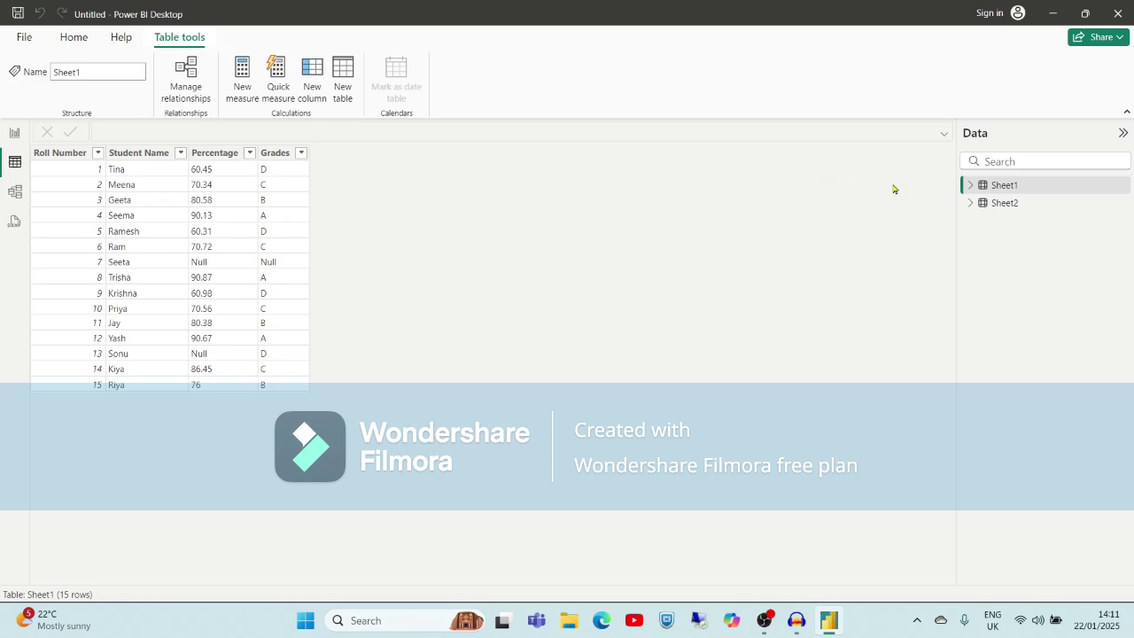
pyautogui.click(997, 212)
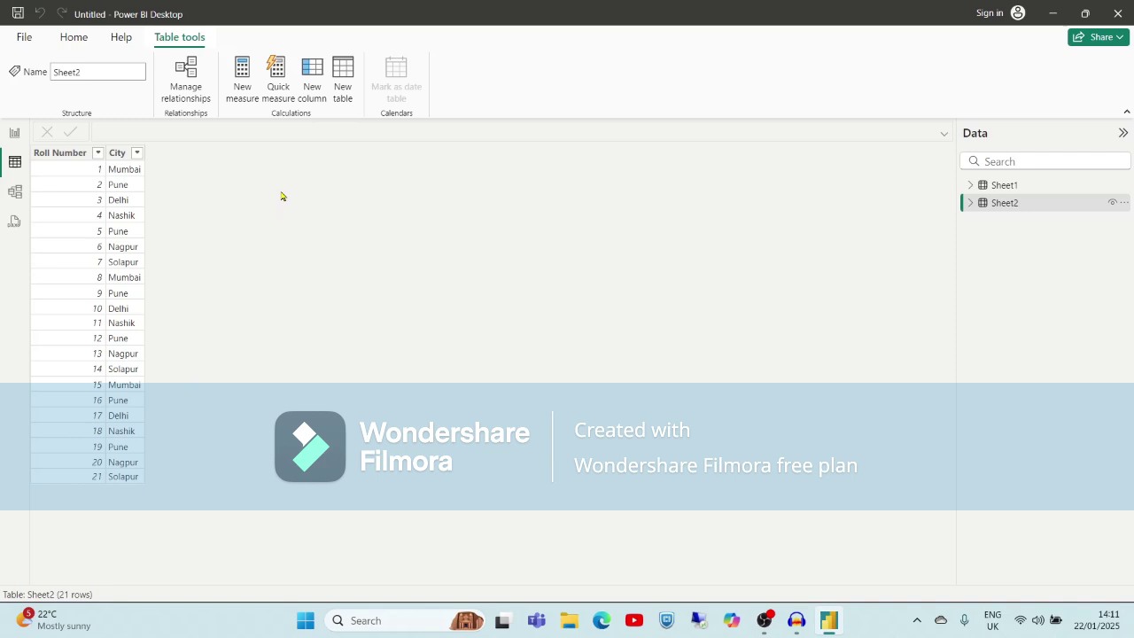
# - Open the loaded tables in the Power Query Editor for transformation
pyautogui.click(71, 39)
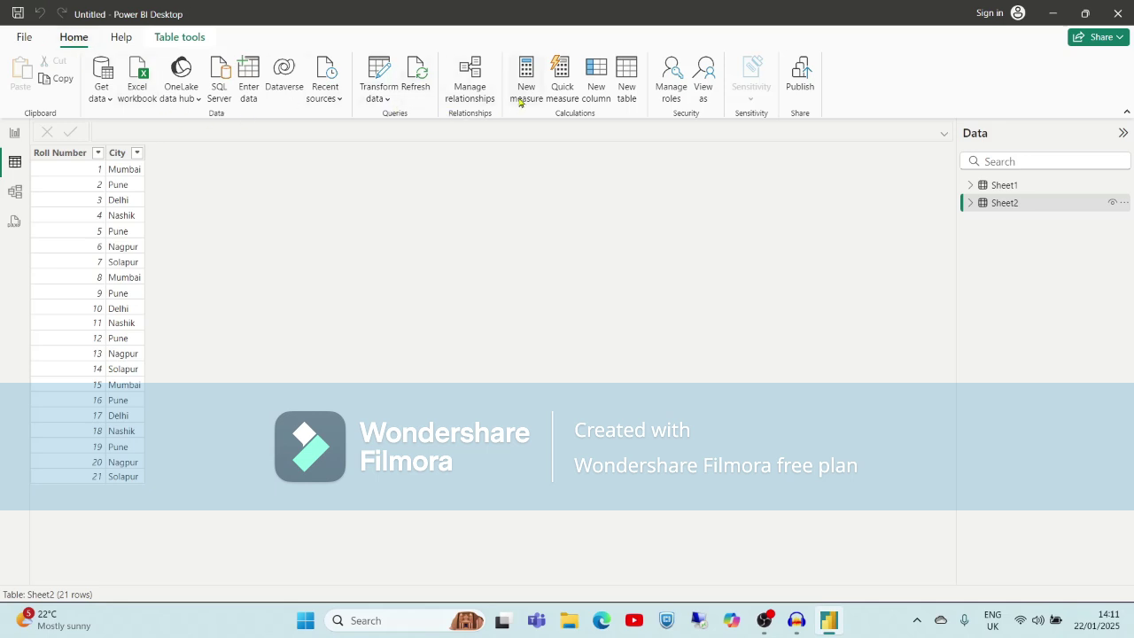
pyautogui.click(386, 102)
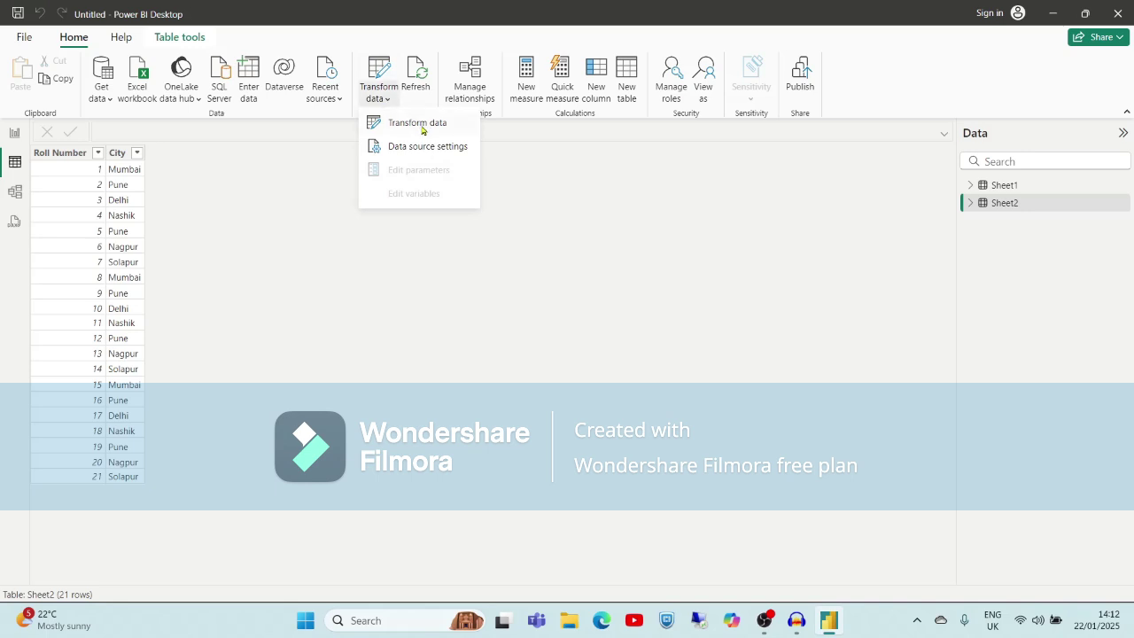
pyautogui.click(422, 124)
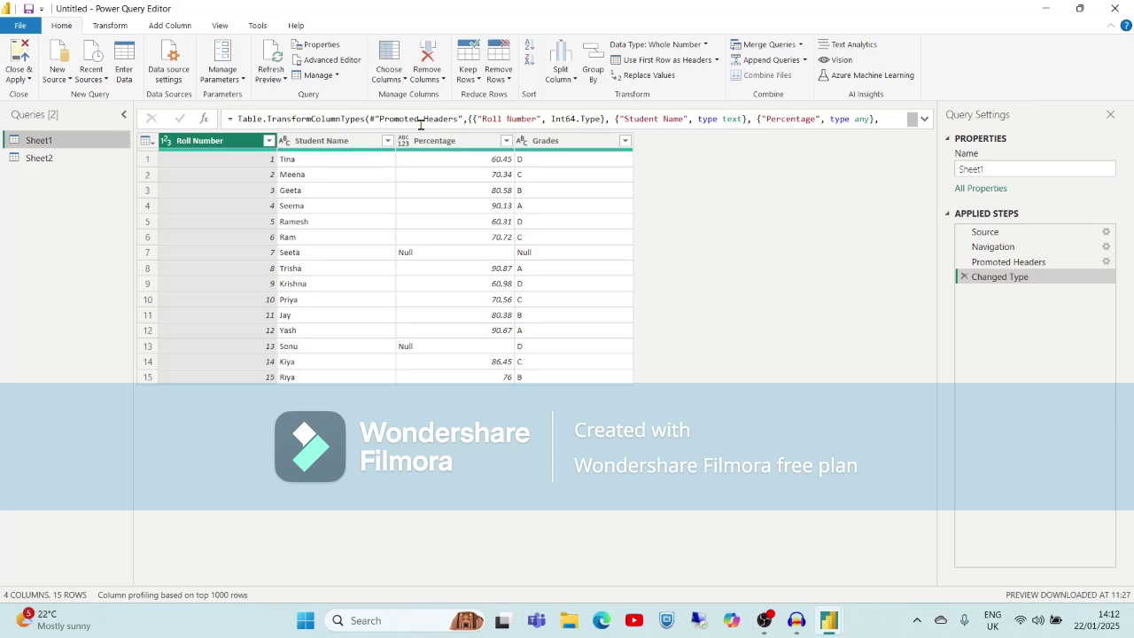
# - Merge Sheet1 with Sheet2 as a new query, matching on Roll Number with a Left Outer join
pyautogui.click(801, 45)
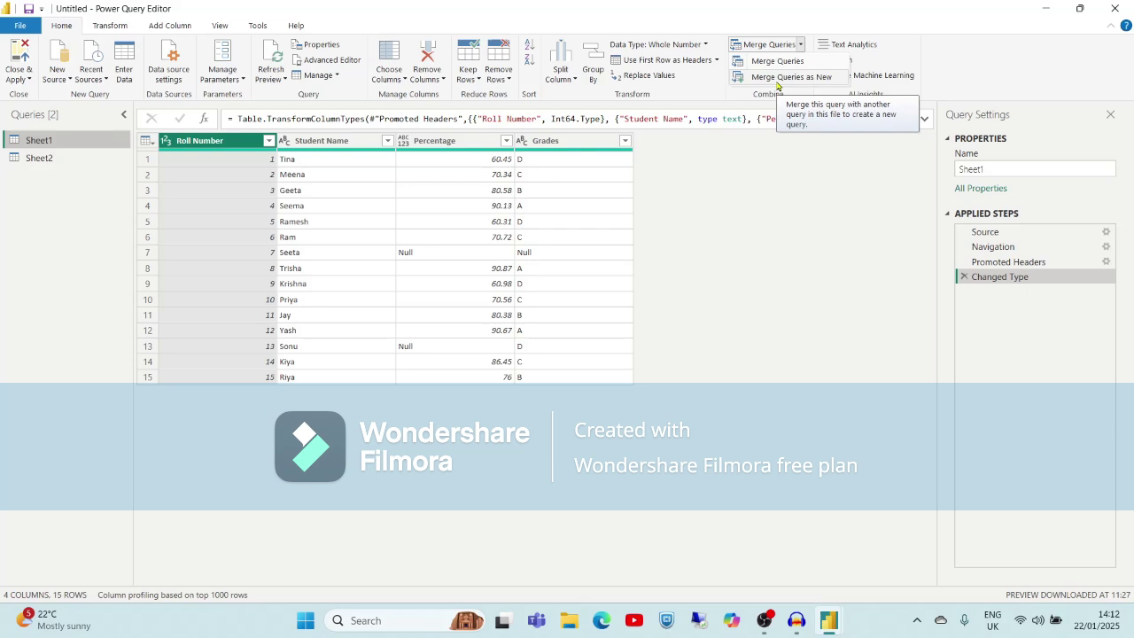
pyautogui.click(788, 78)
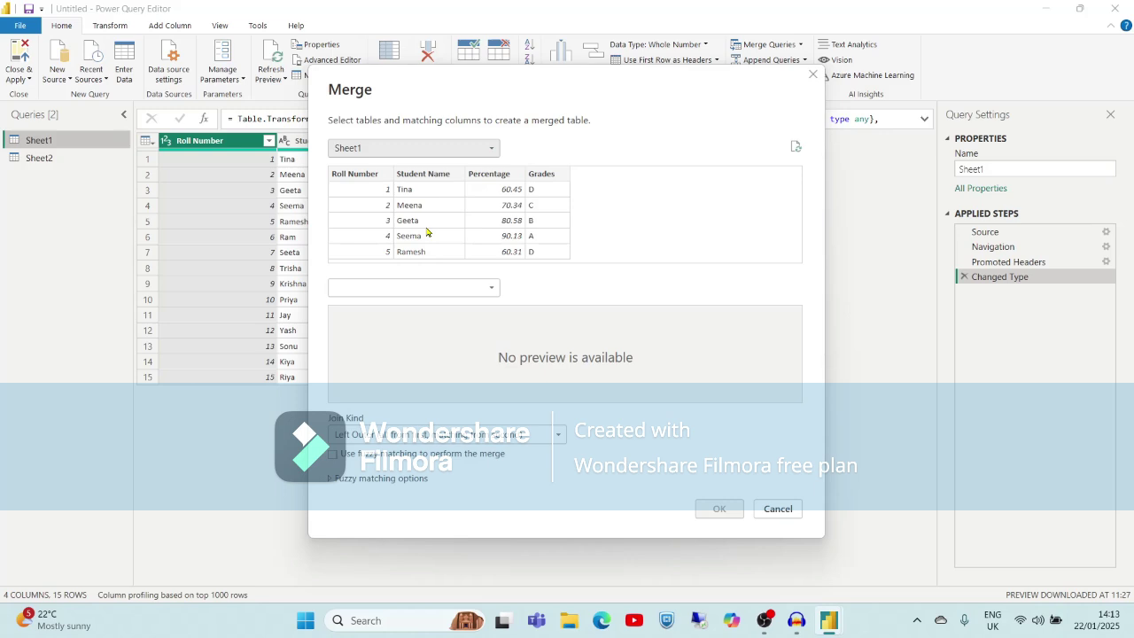
pyautogui.click(491, 288)
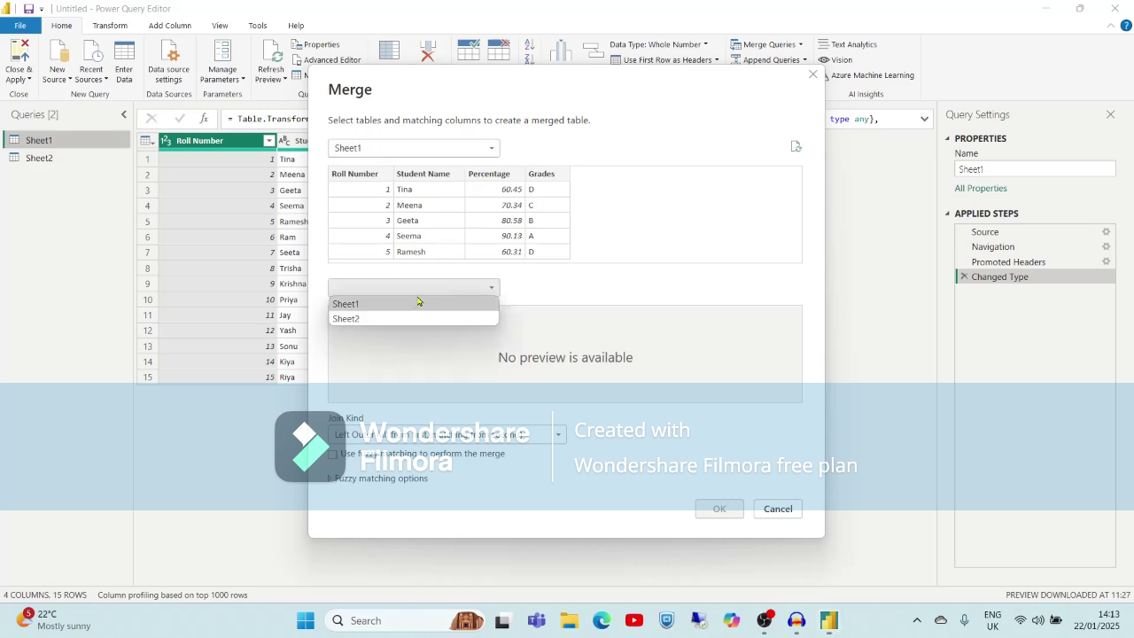
pyautogui.click(386, 322)
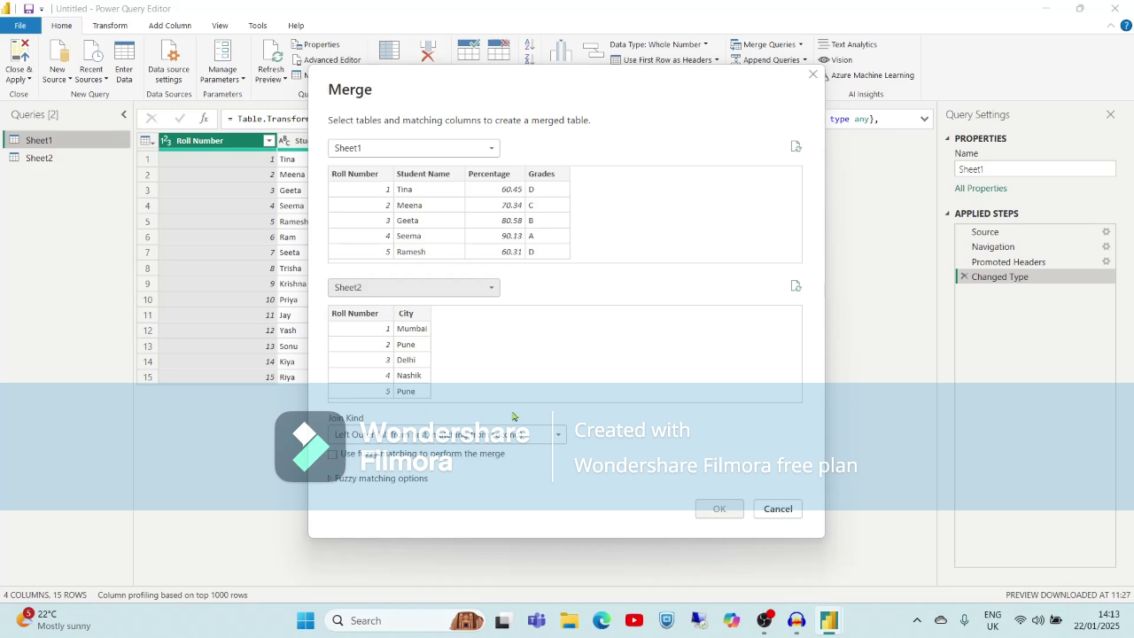
pyautogui.click(558, 436)
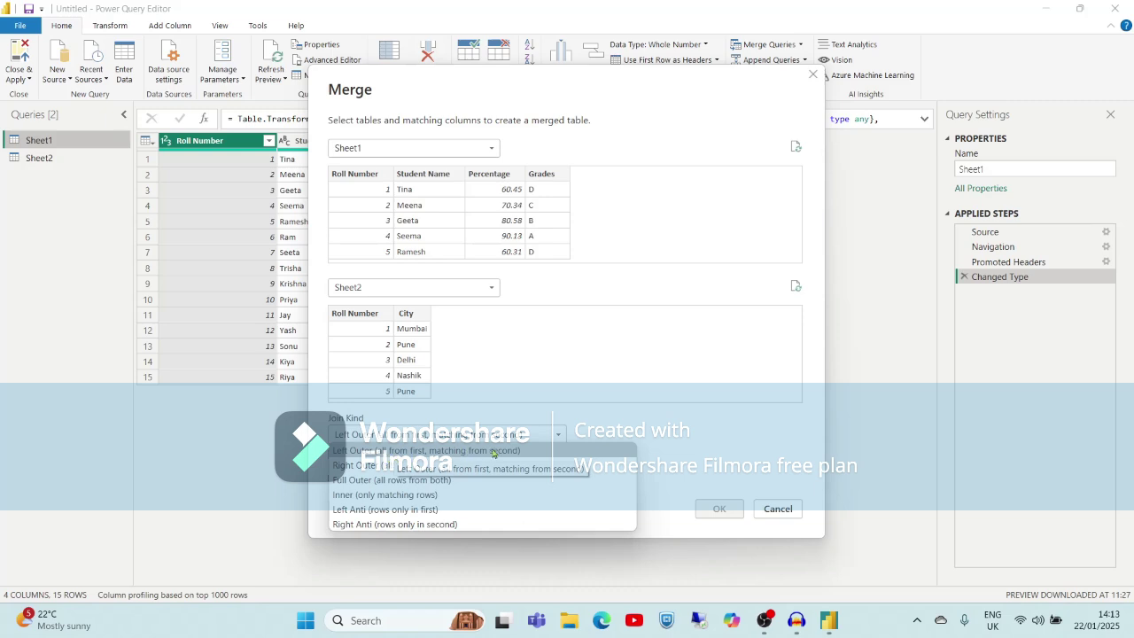
pyautogui.click(364, 177)
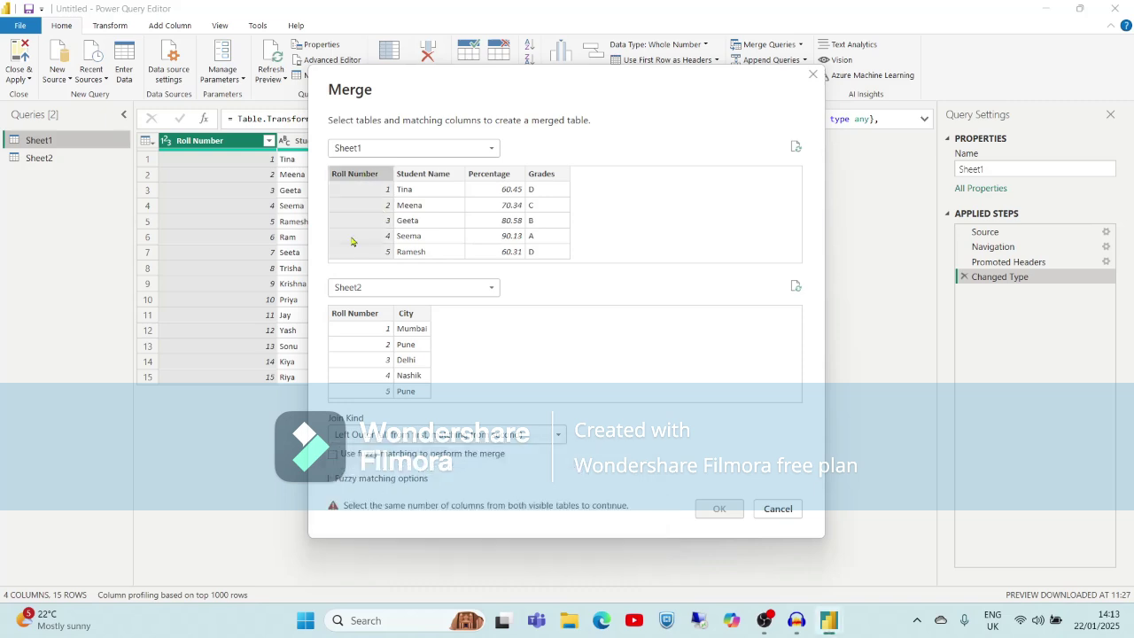
pyautogui.click(358, 316)
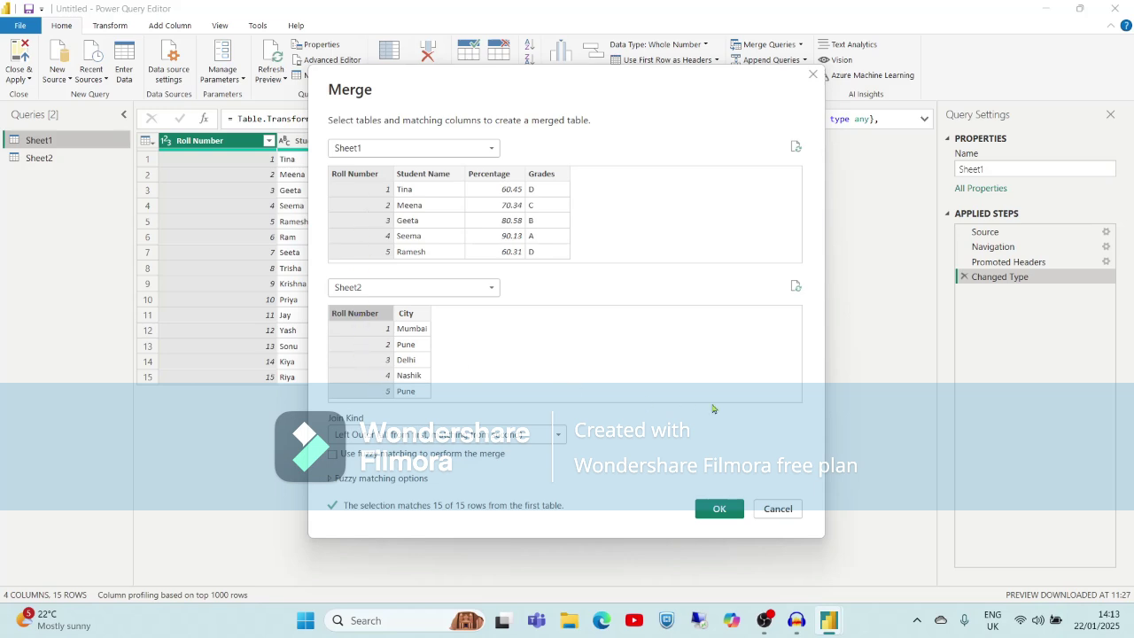
pyautogui.click(720, 512)
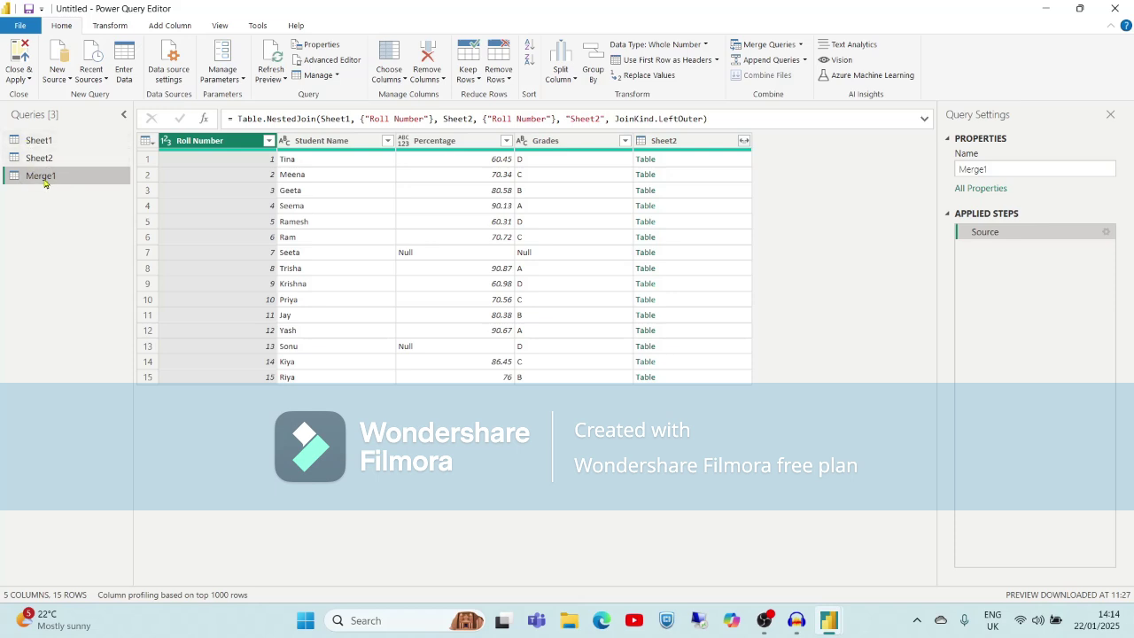
# - Expand the Sheet2 column of the merged query with Roll Number and City, keeping the original column name as prefix
pyautogui.click(642, 144)
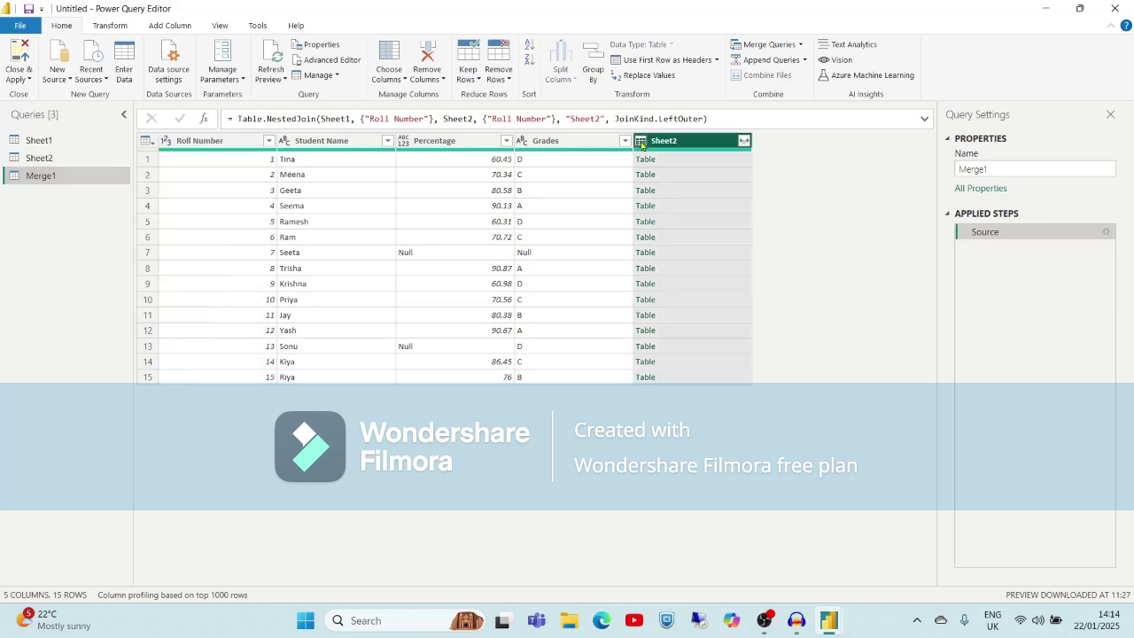
pyautogui.click(743, 142)
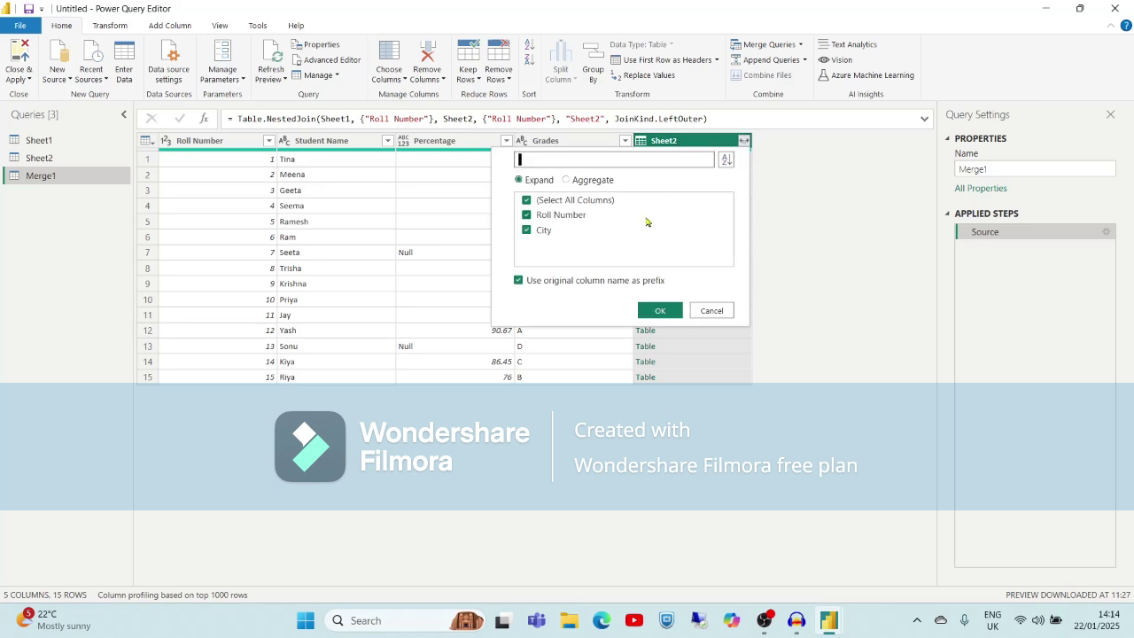
pyautogui.click(528, 201)
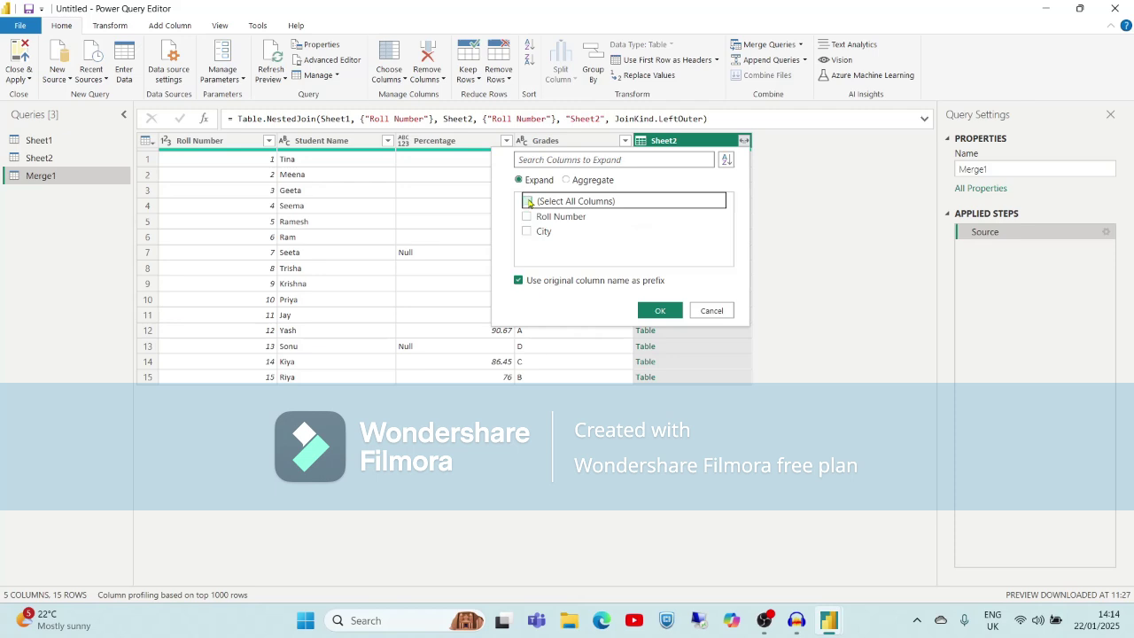
pyautogui.click(528, 216)
pyautogui.click(527, 233)
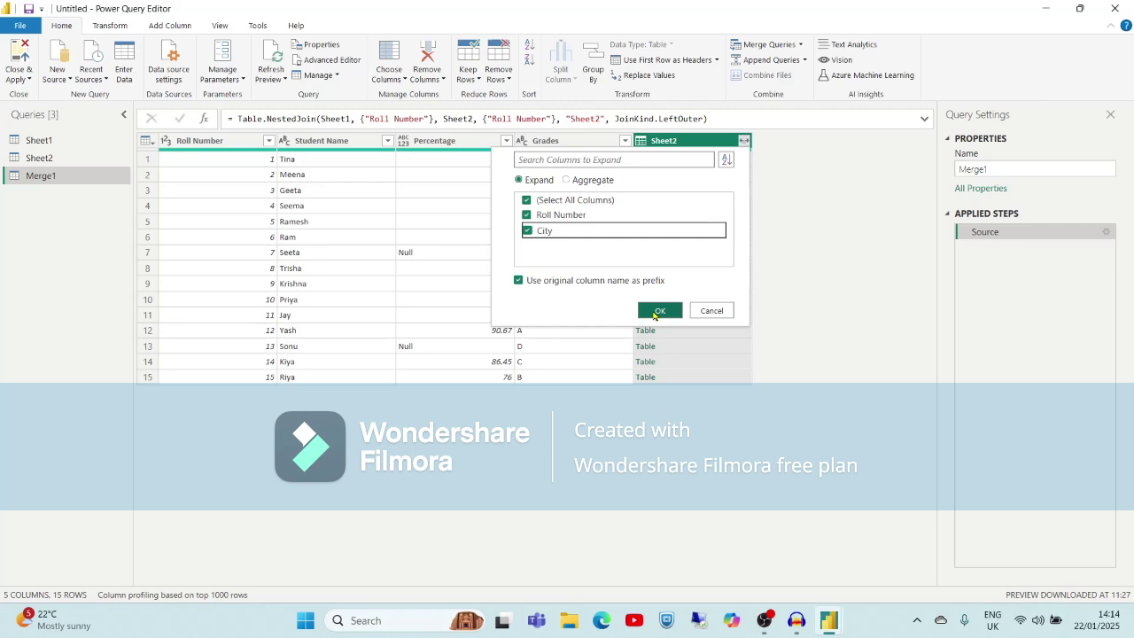
pyautogui.click(656, 312)
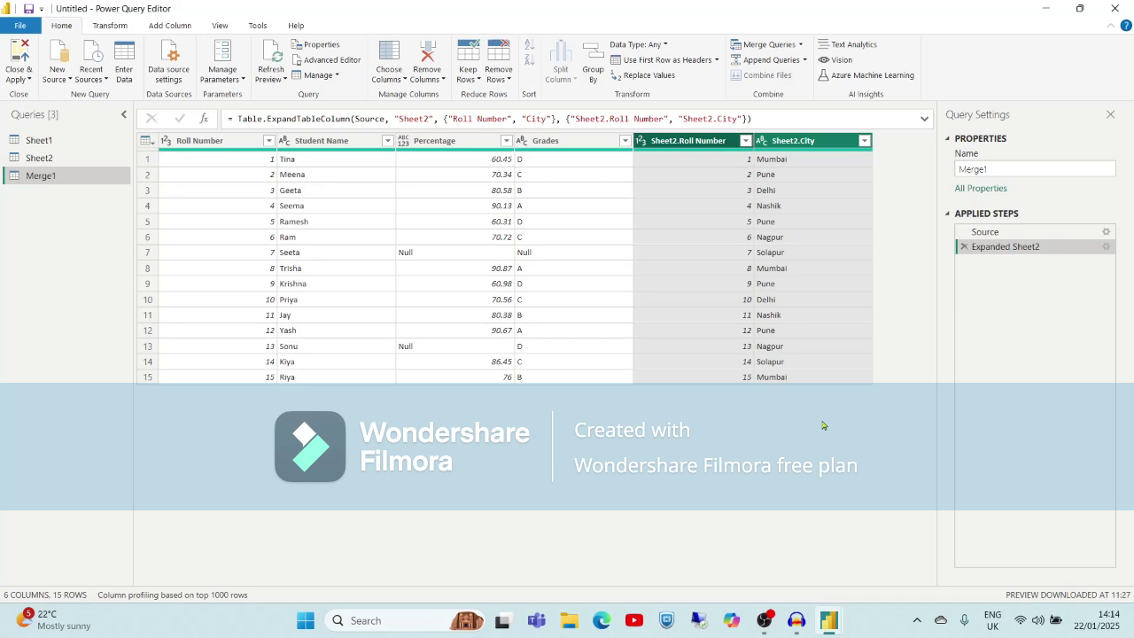
pyautogui.keyDown('ctrl'); pyautogui.click(864, 283); pyautogui.keyUp('ctrl')
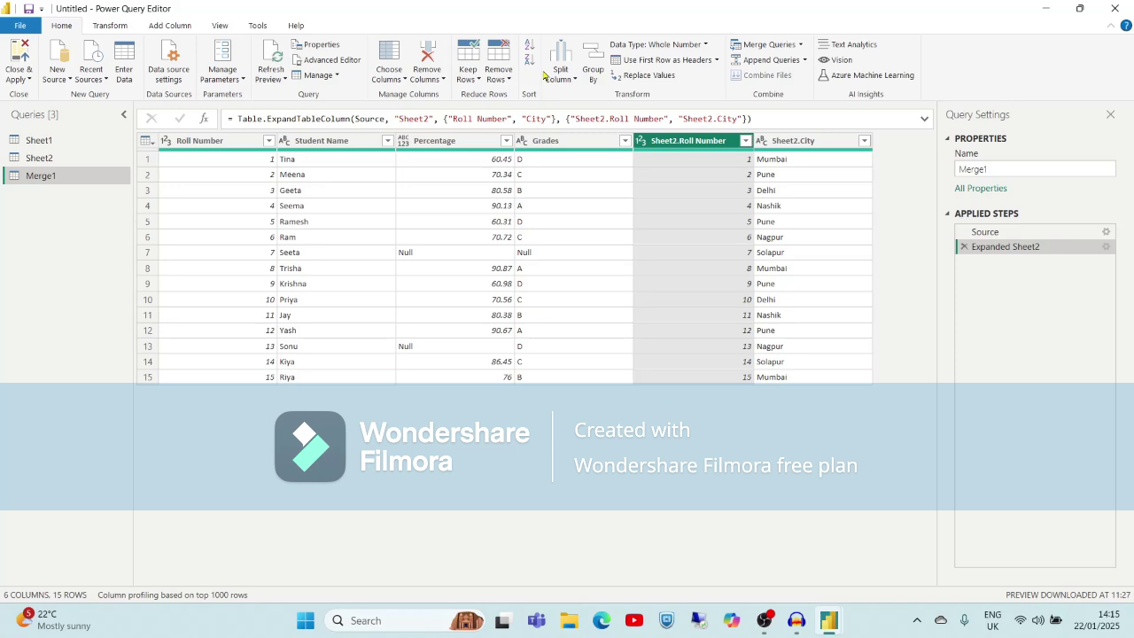
# - Set up another merge as a new query with Sheet1 as first table, Sheet2 as second and a Right Outer join
pyautogui.click(801, 45)
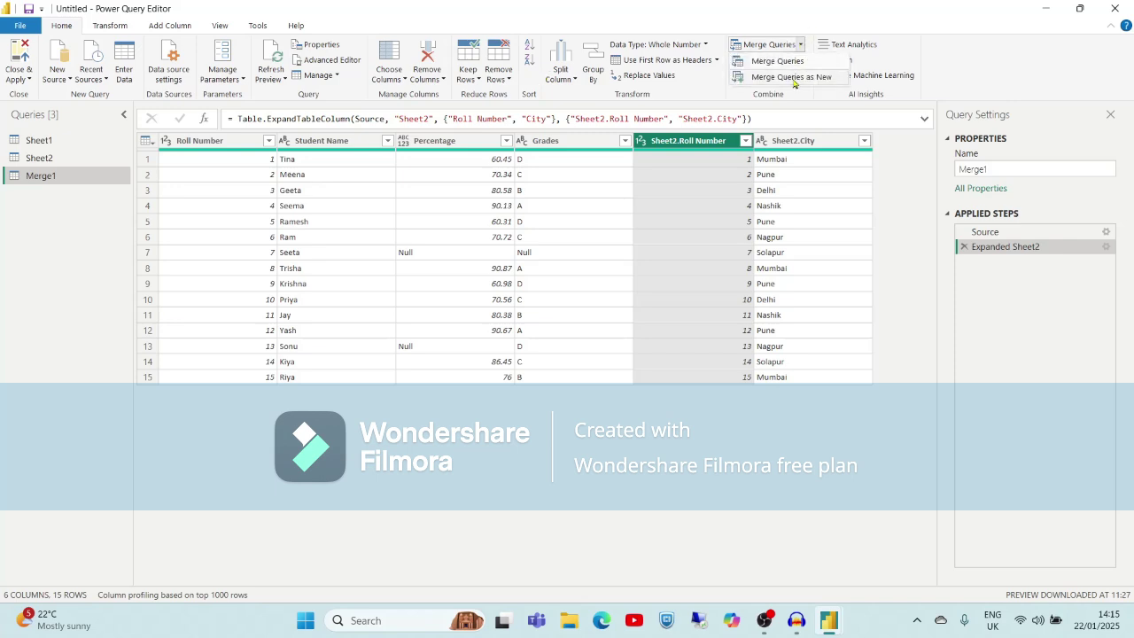
pyautogui.click(791, 77)
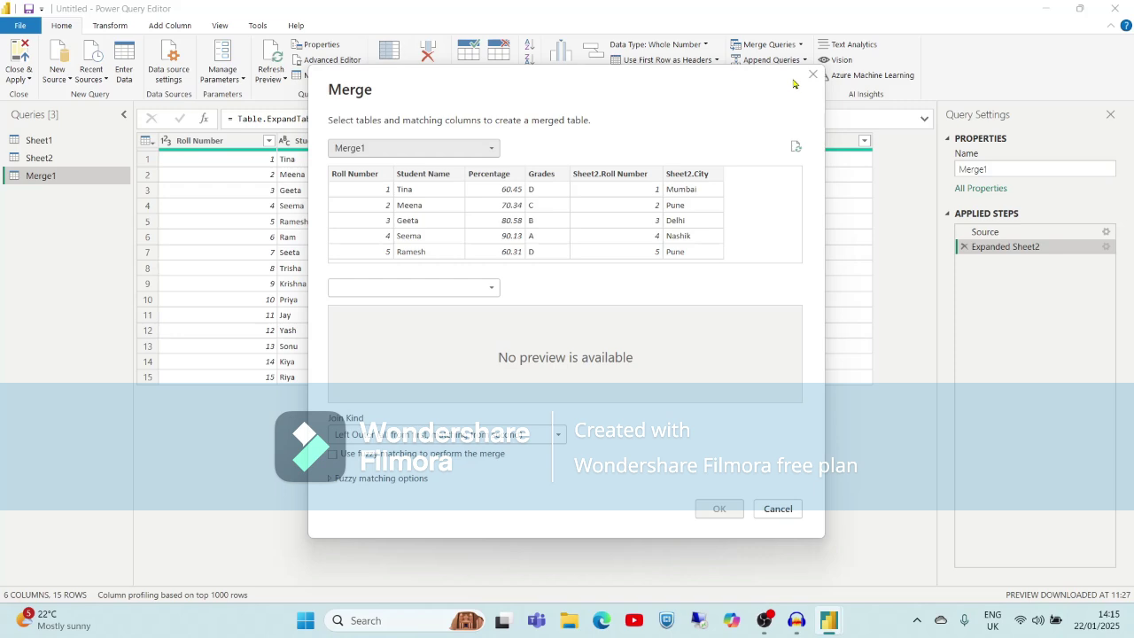
pyautogui.click(491, 153)
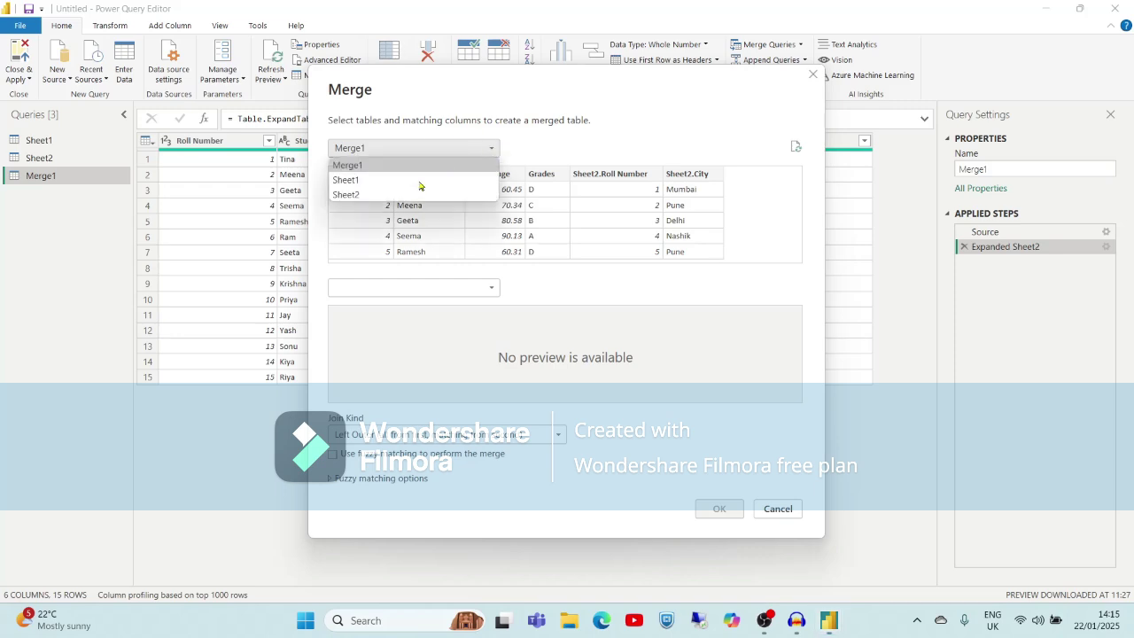
pyautogui.click(388, 181)
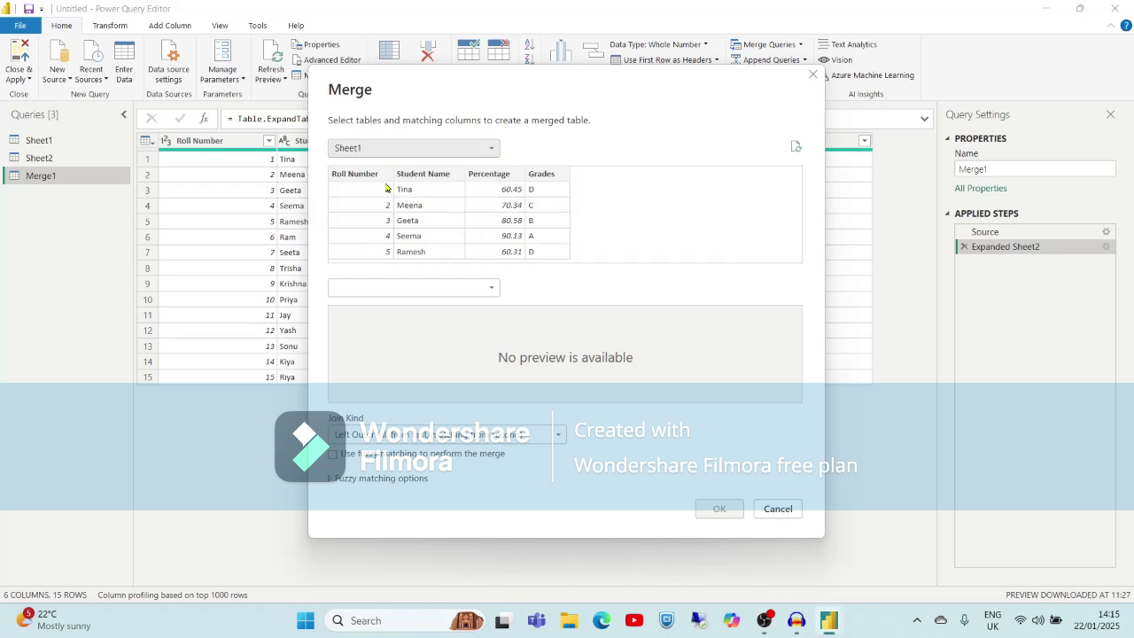
pyautogui.click(443, 289)
pyautogui.click(380, 337)
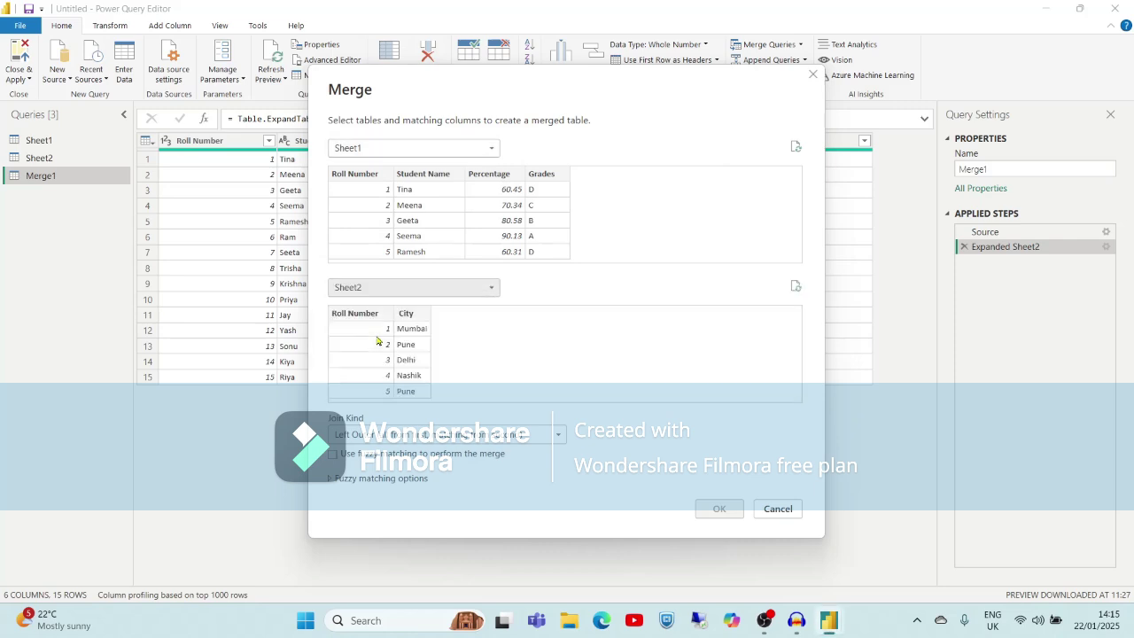
pyautogui.click(558, 435)
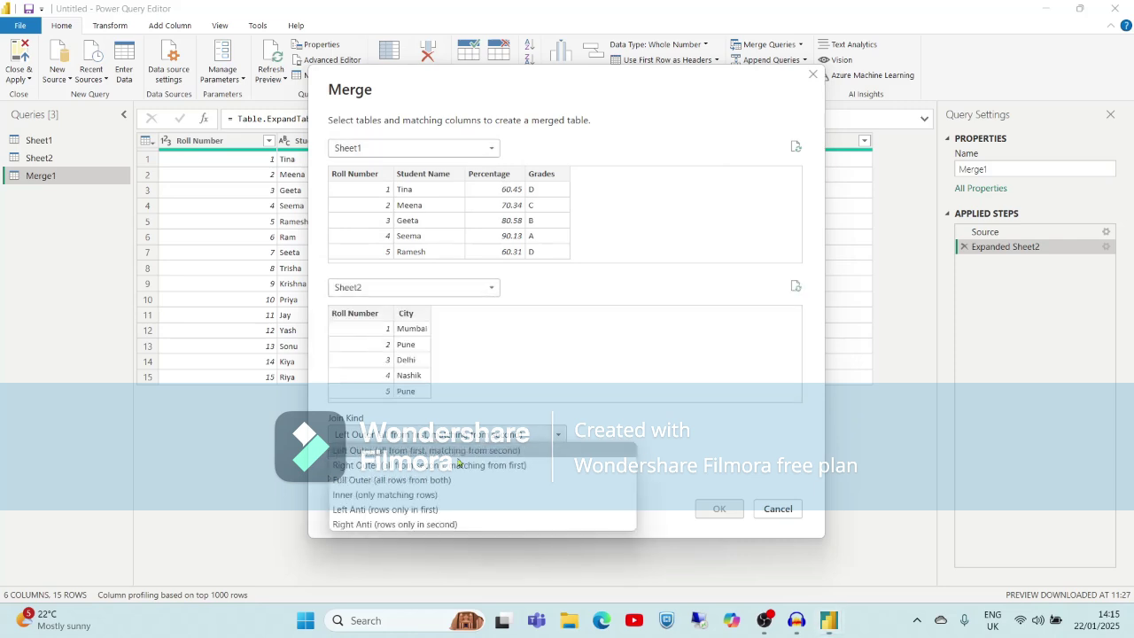
pyautogui.click(436, 465)
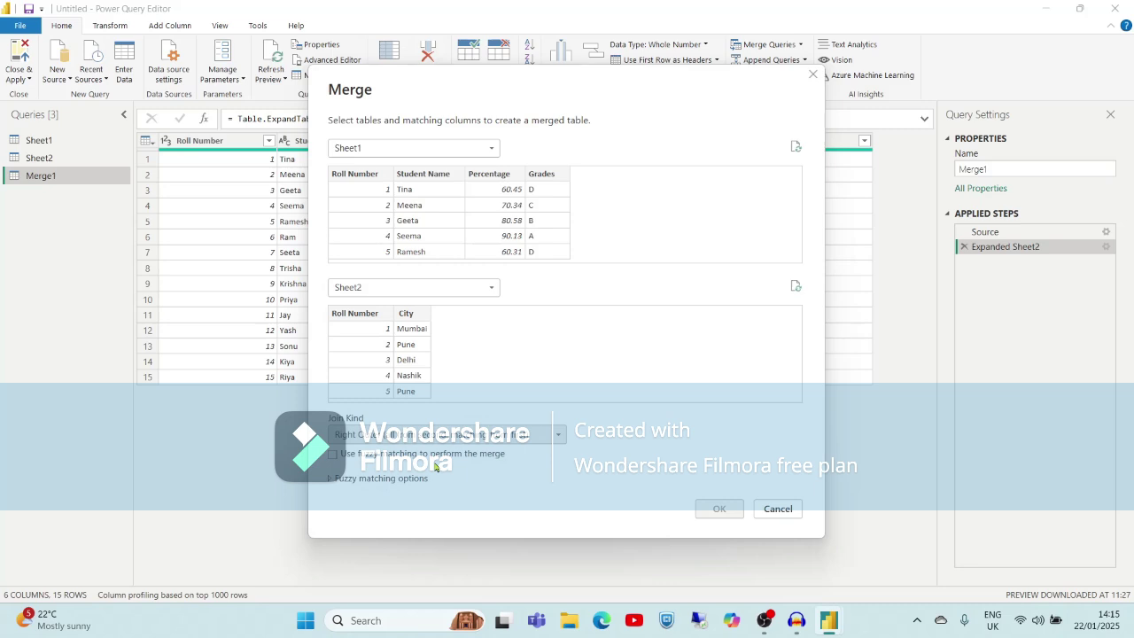
# - Match both tables on Roll Number to create the merge, and expand its Sheet2 column with Roll Number and City
pyautogui.click(348, 193)
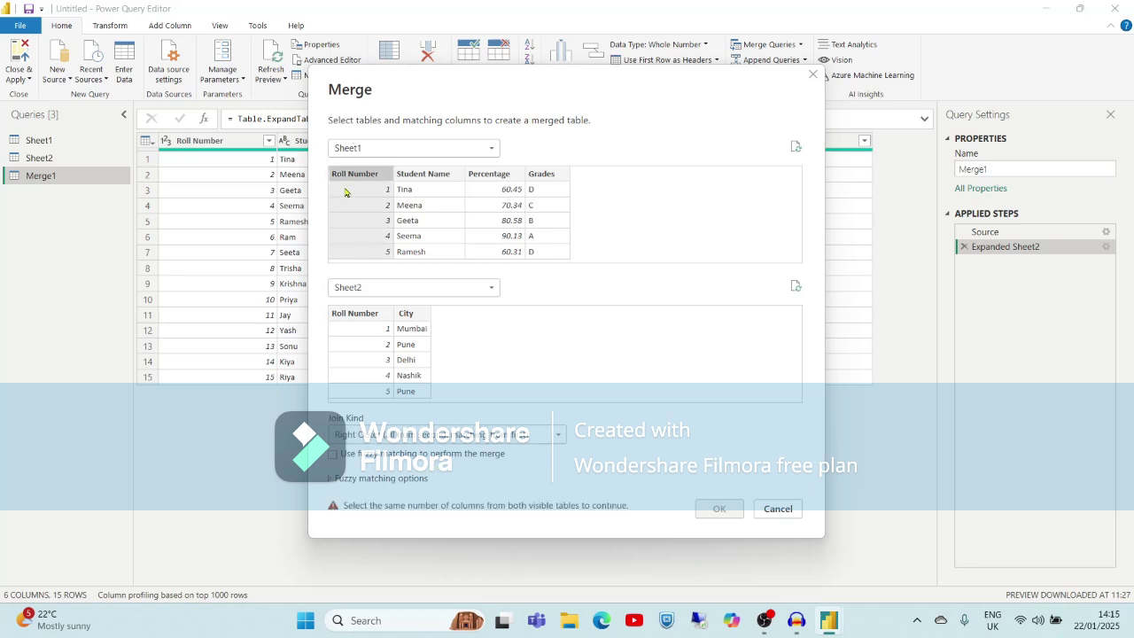
pyautogui.click(367, 335)
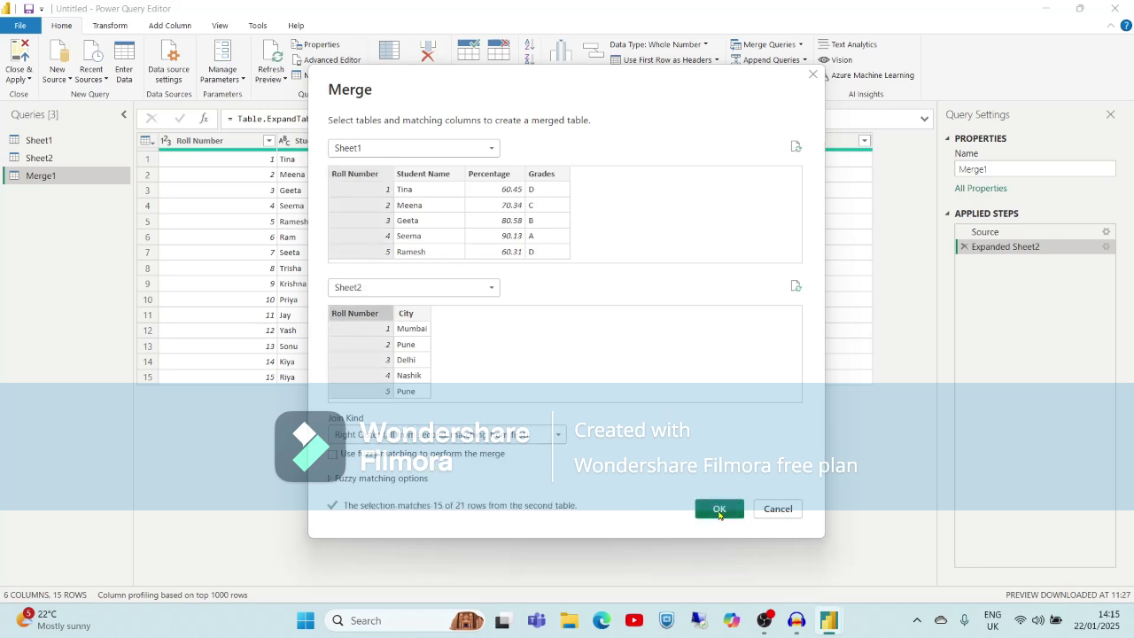
pyautogui.click(718, 510)
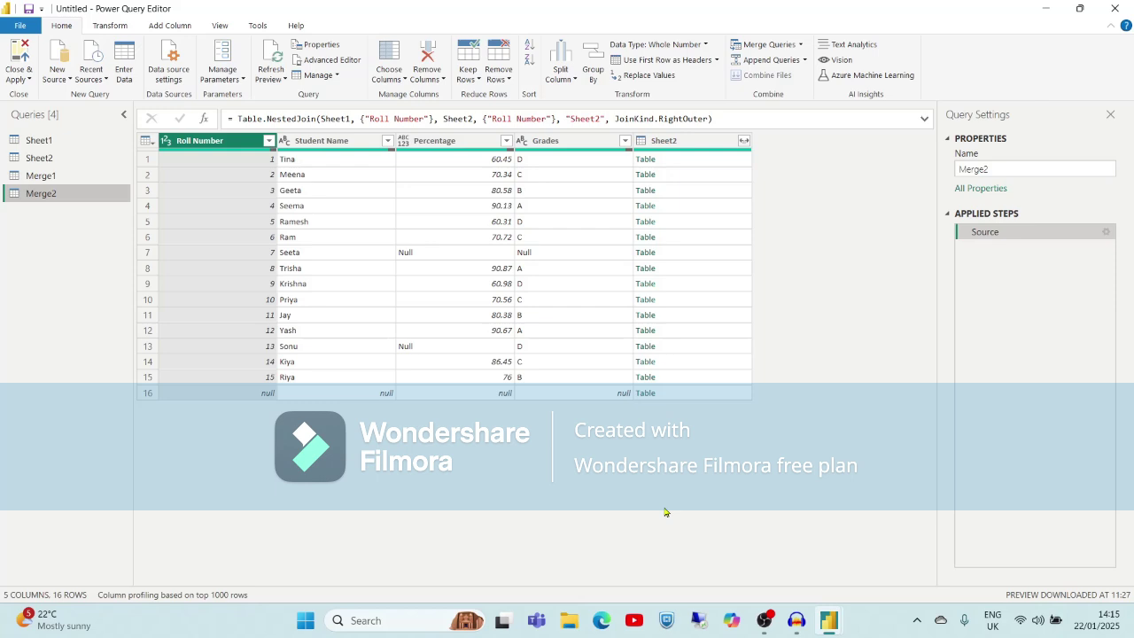
pyautogui.click(744, 142)
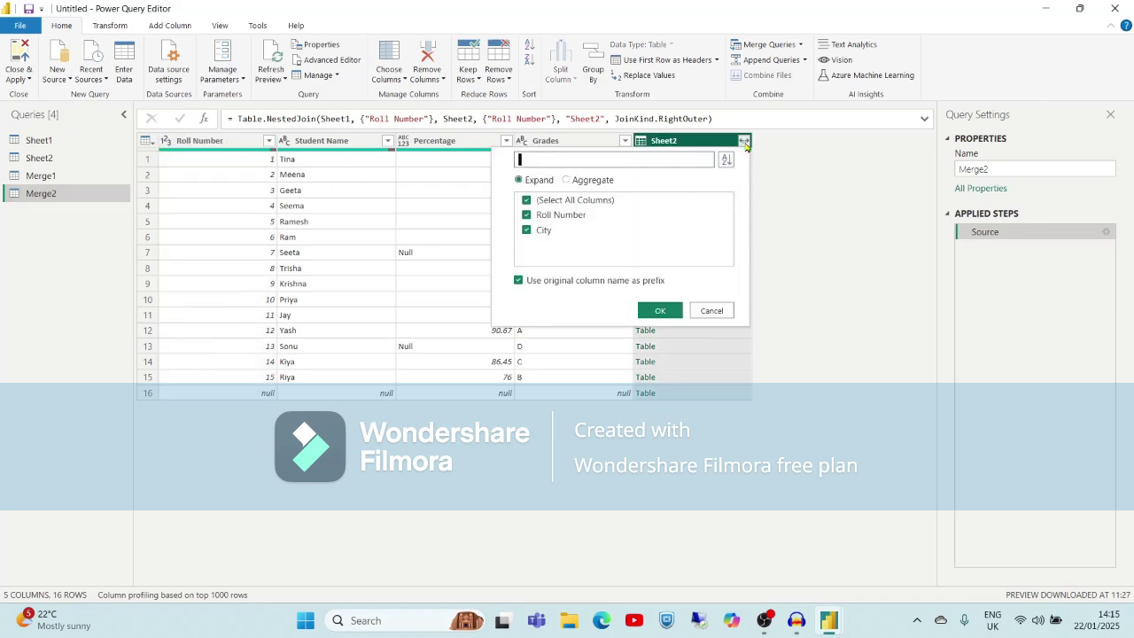
pyautogui.click(661, 312)
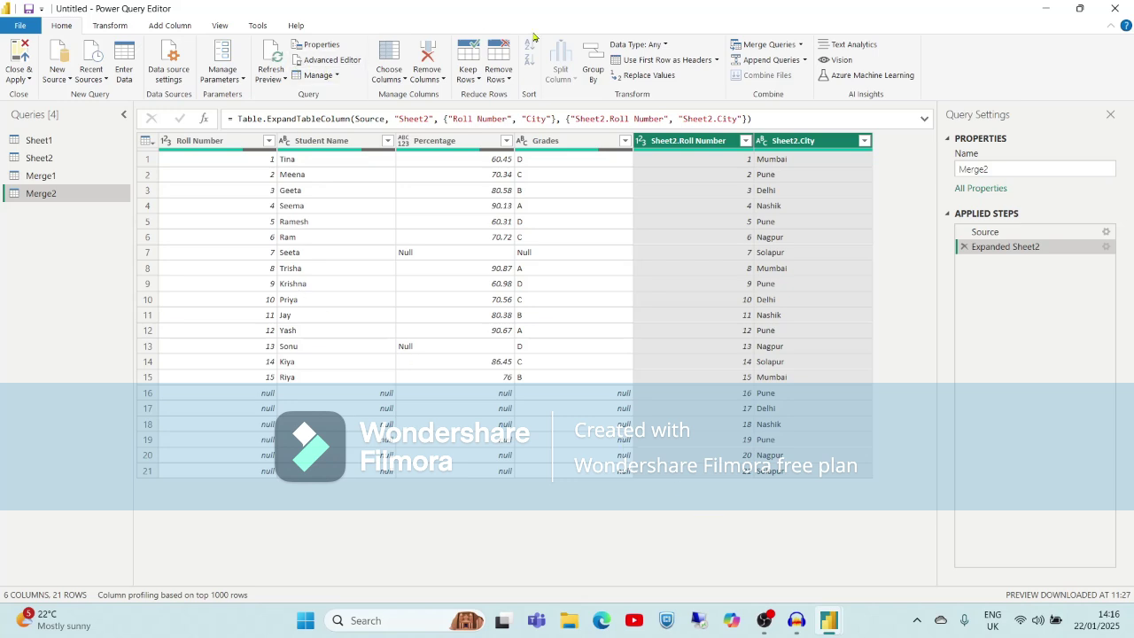
# - Append Sheet2 to Sheet1 as a new query using the two-table option
pyautogui.click(805, 61)
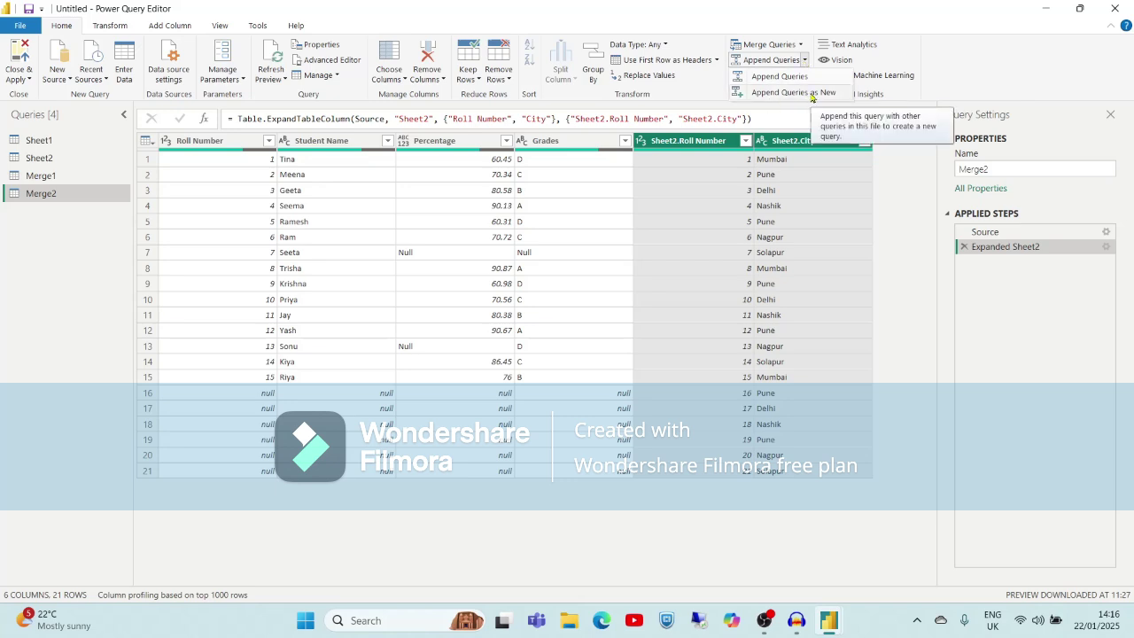
pyautogui.click(812, 94)
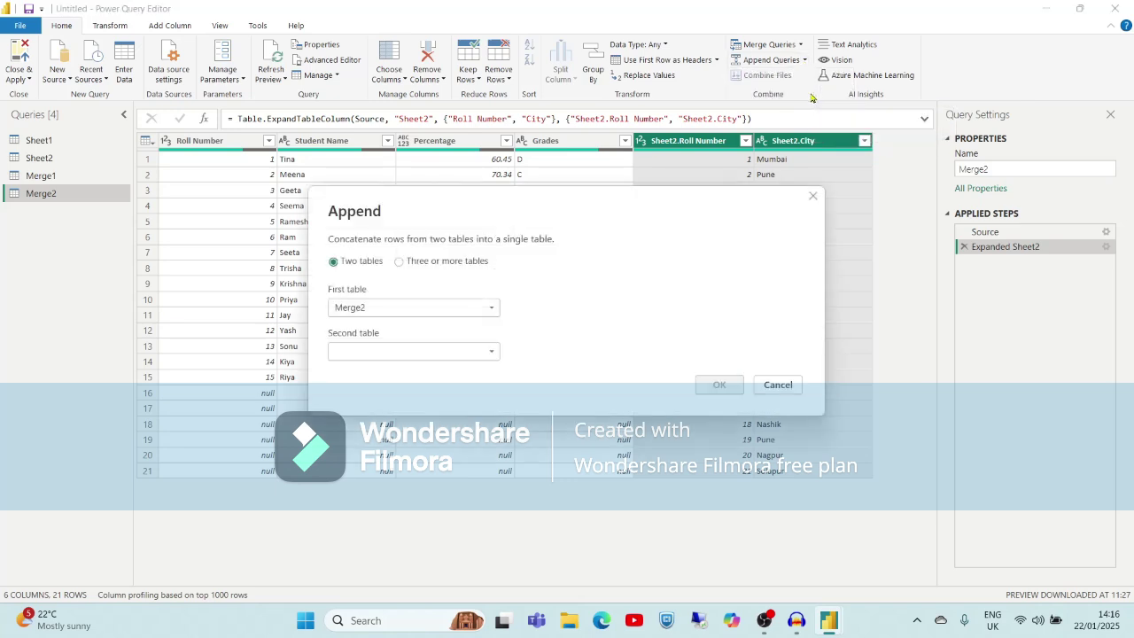
pyautogui.click(491, 310)
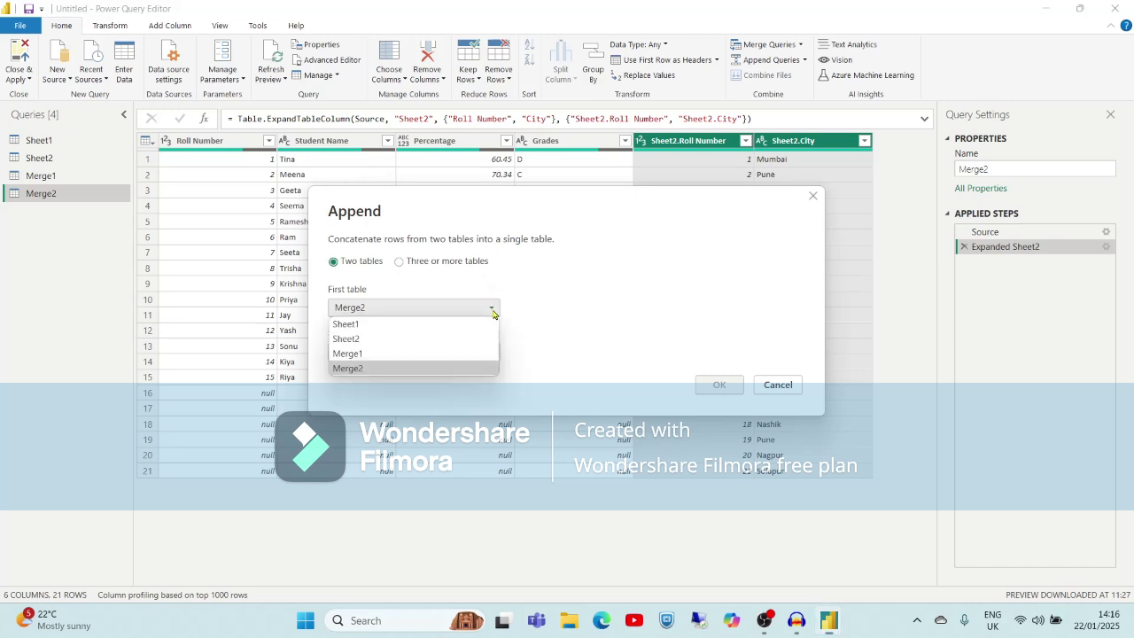
pyautogui.click(382, 327)
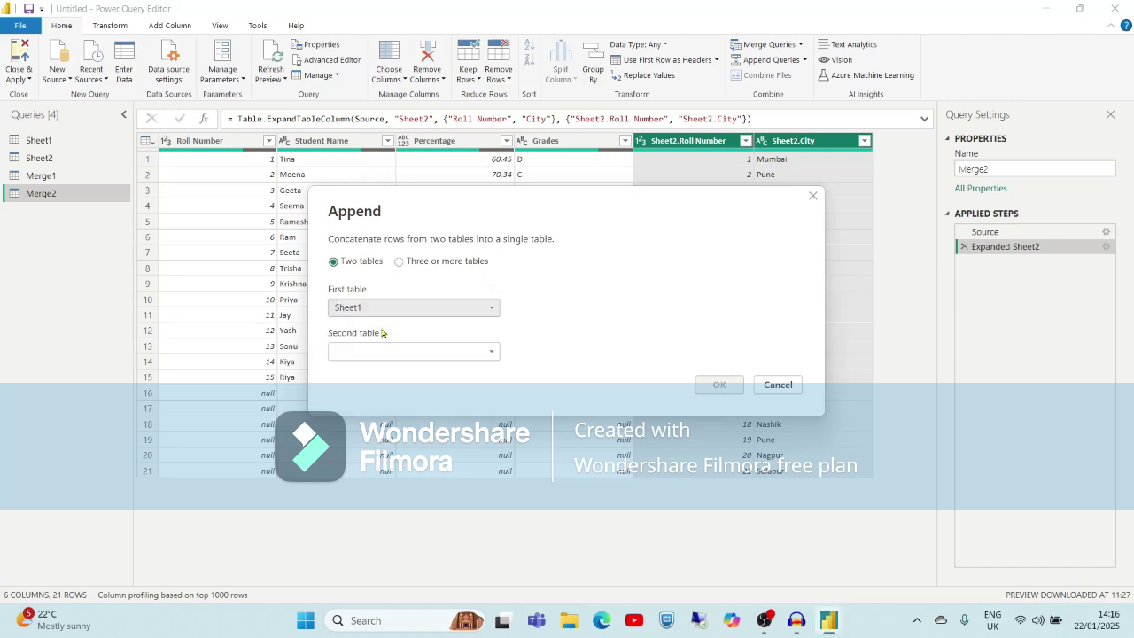
pyautogui.click(487, 352)
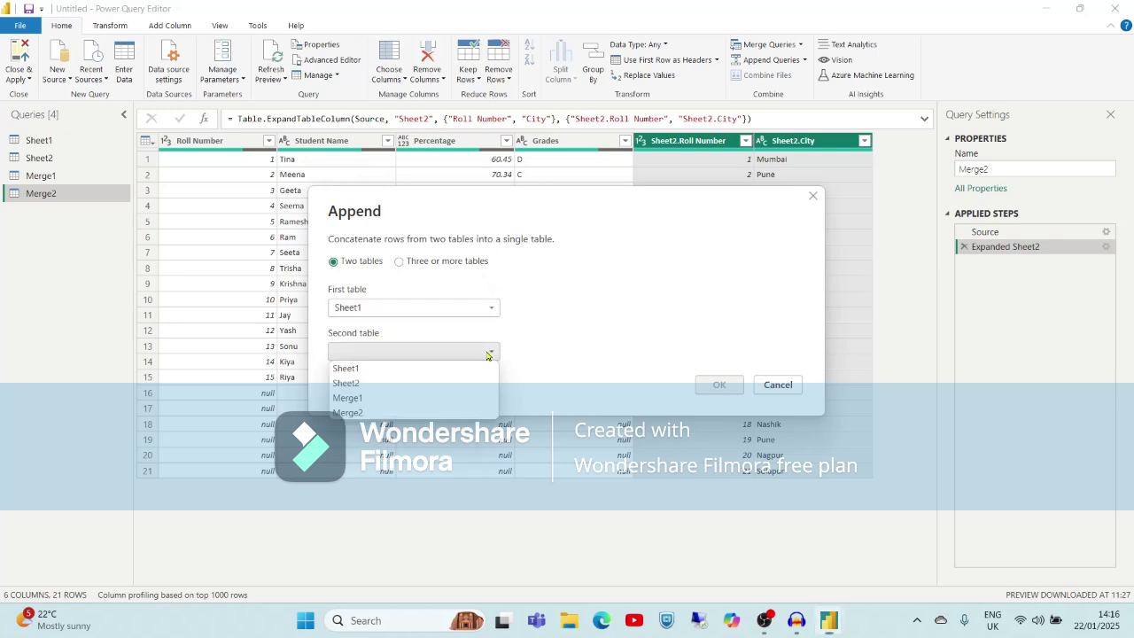
pyautogui.click(372, 384)
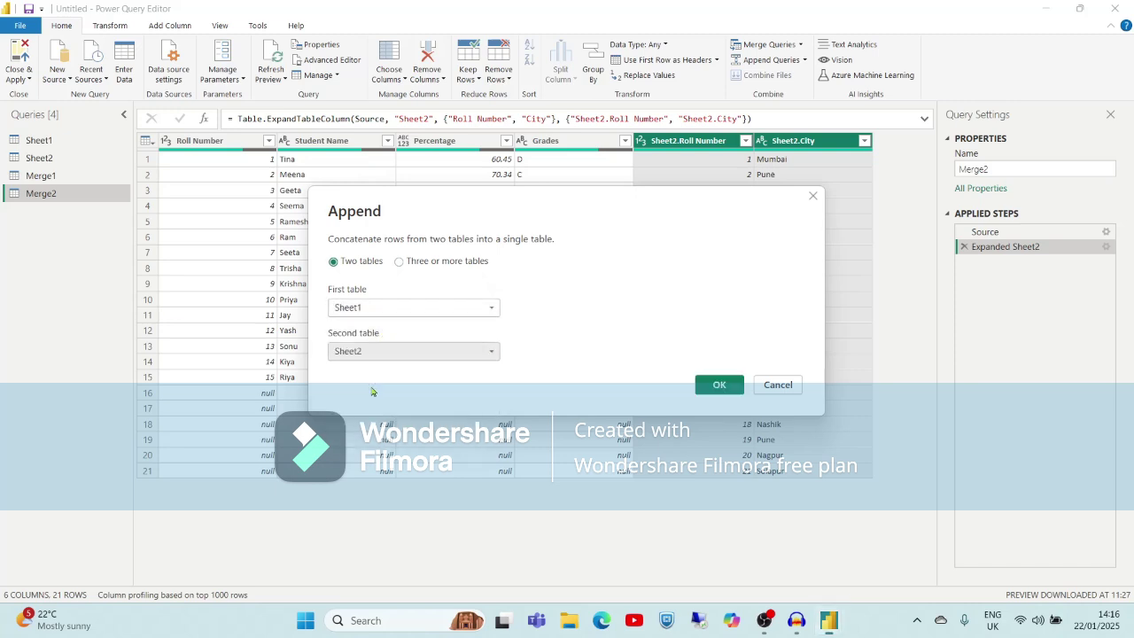
pyautogui.click(719, 386)
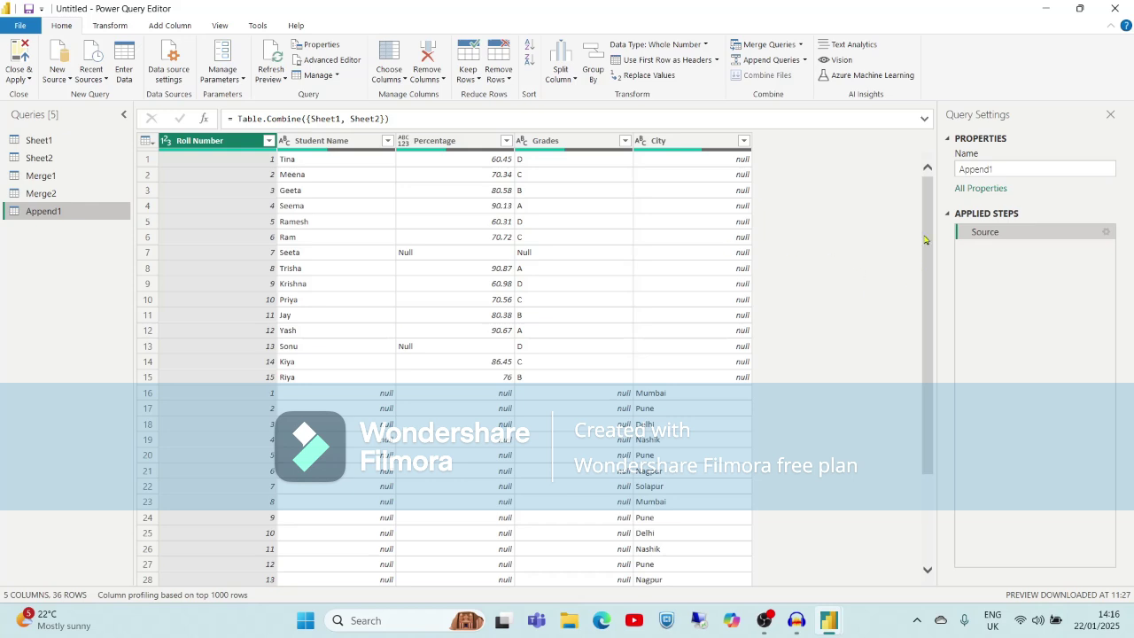
# - Apply the pending query changes and close the Power Query Editor
pyautogui.moveTo(925, 239); pyautogui.dragTo(935, 346)
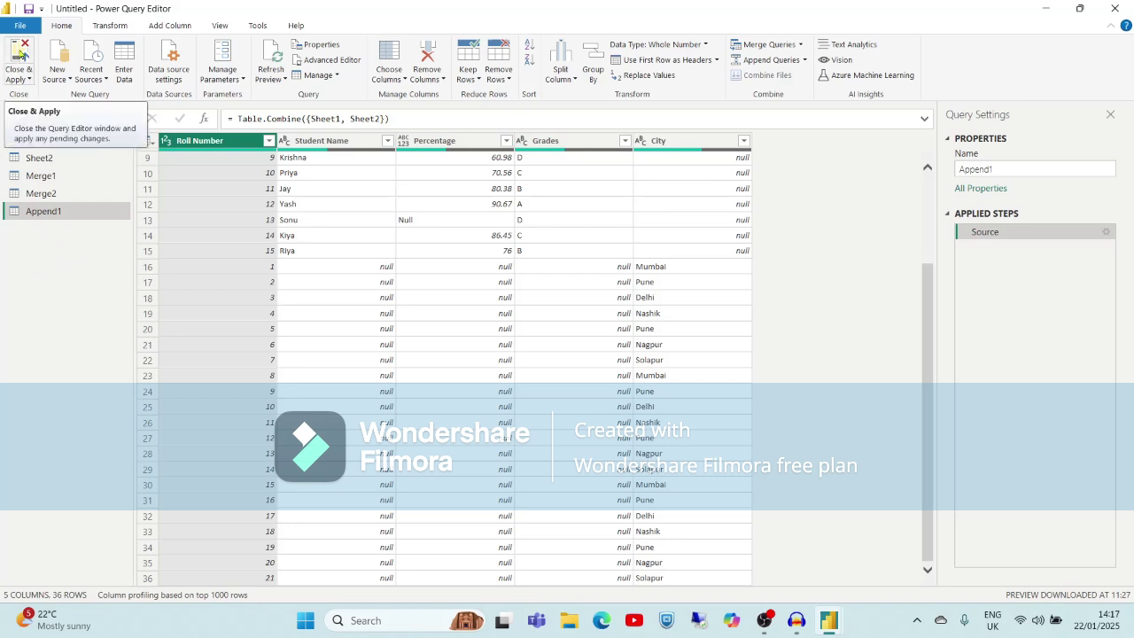
pyautogui.click(19, 55)
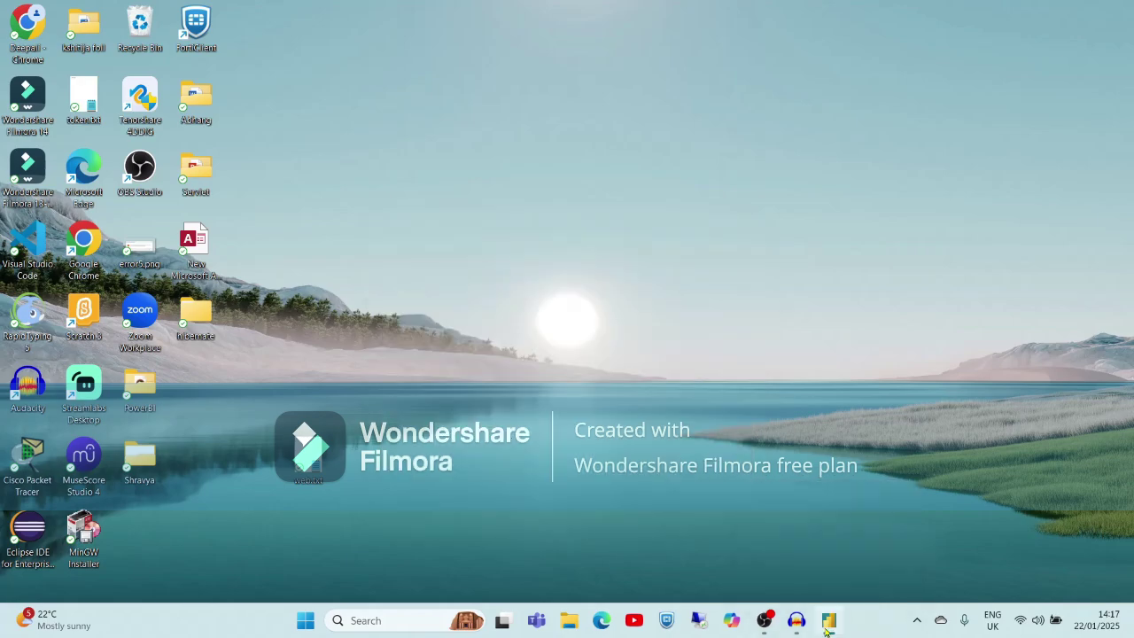
pyautogui.click(826, 628)
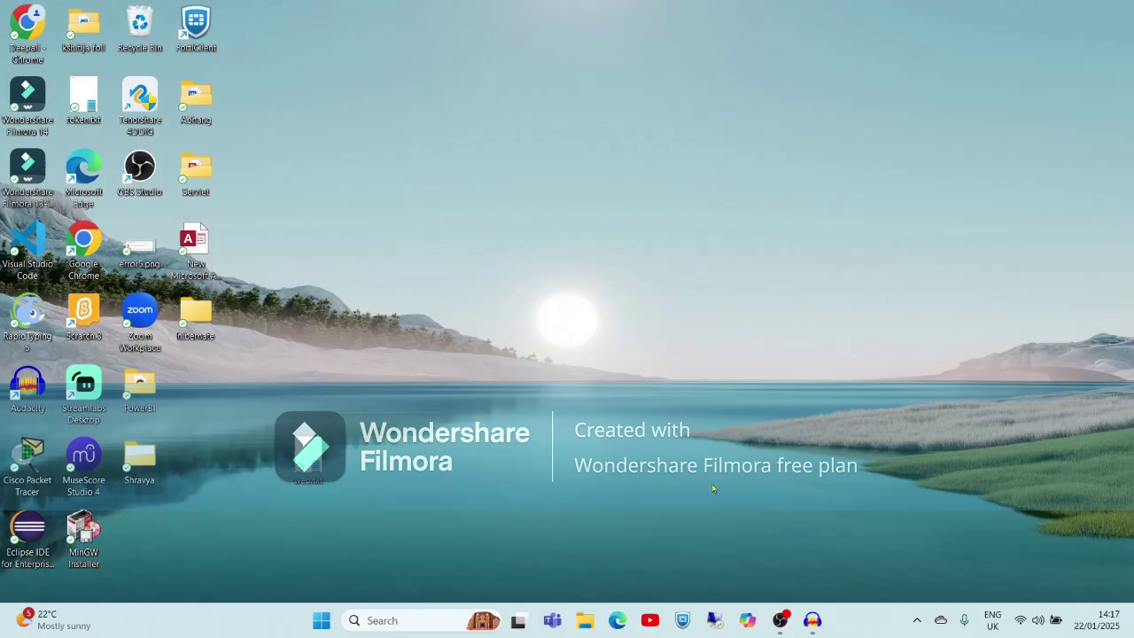